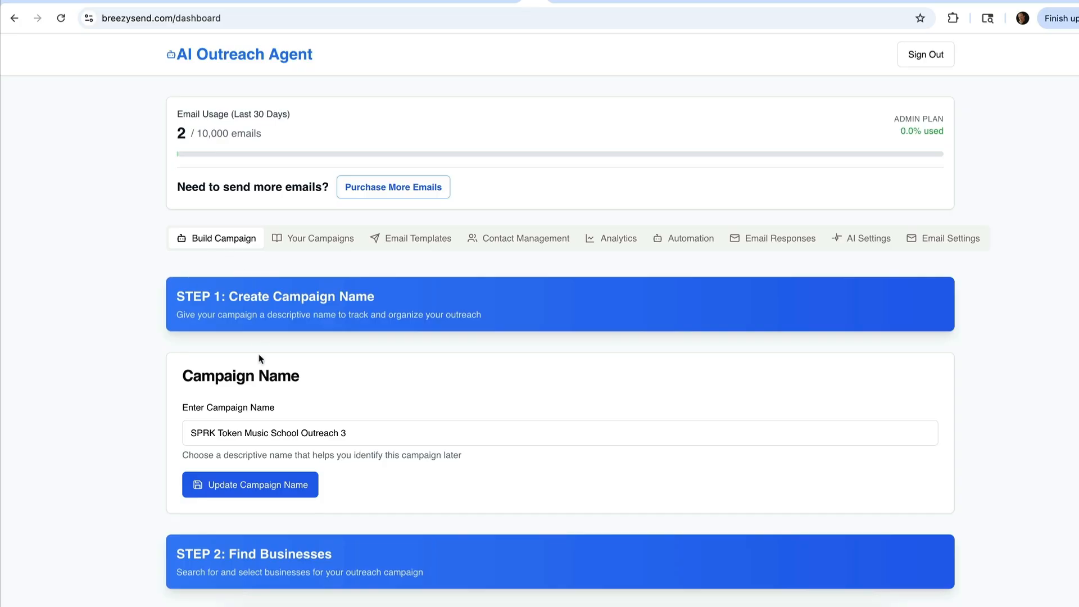
Try to update the campaign name to "SPRK Token Music School Outreach" without the trailing 3
scroll(261, 356, down, 2)
drag(363, 353, 191, 350)
click(201, 355)
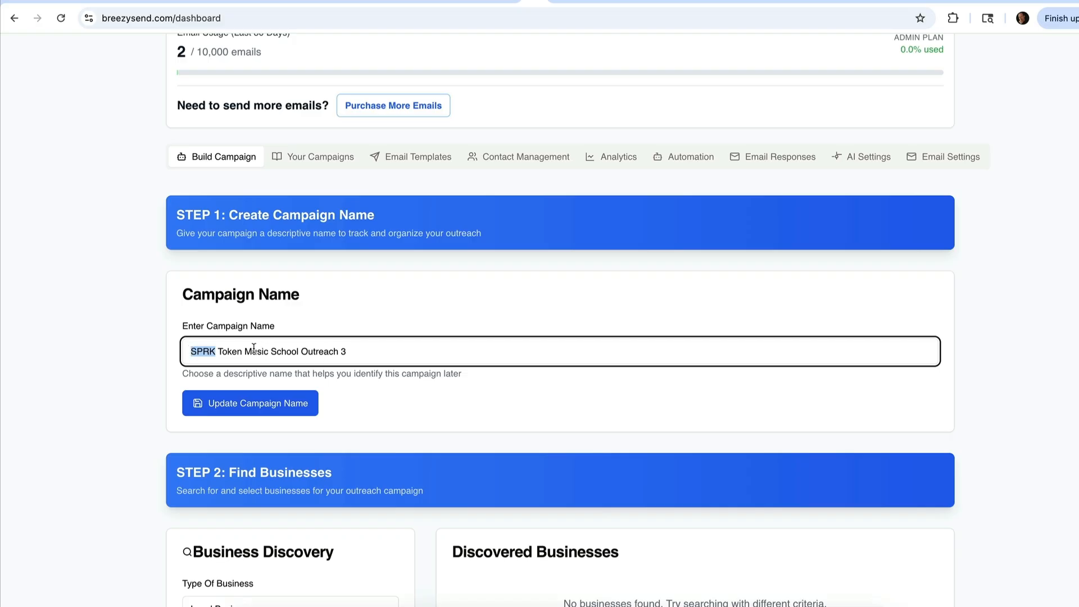
drag(243, 351, 296, 353)
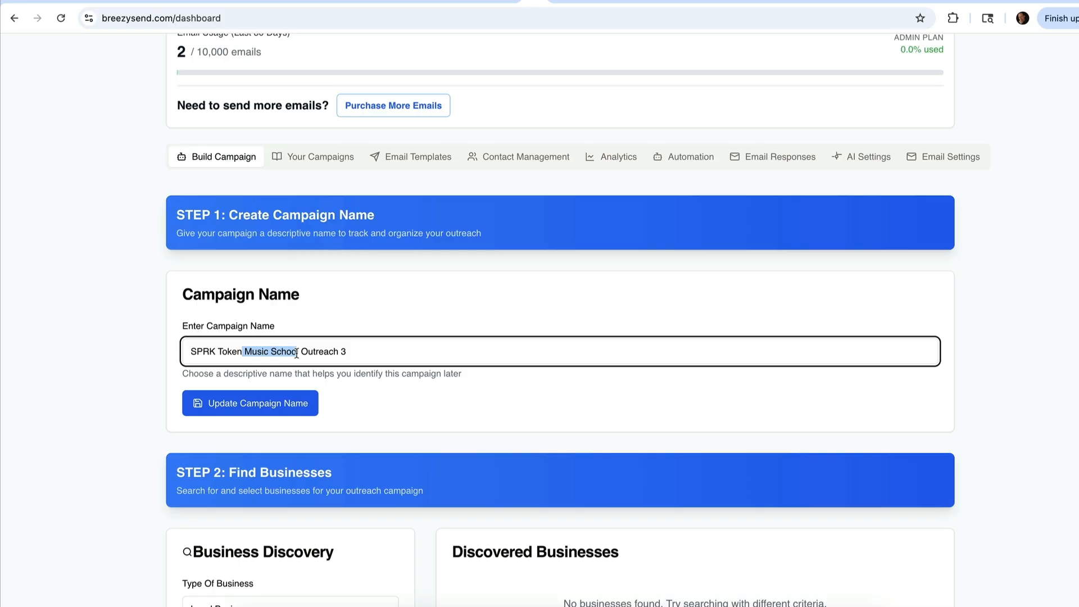
click(339, 354)
key(BackSpace)
key(BackSpace)
click(123, 386)
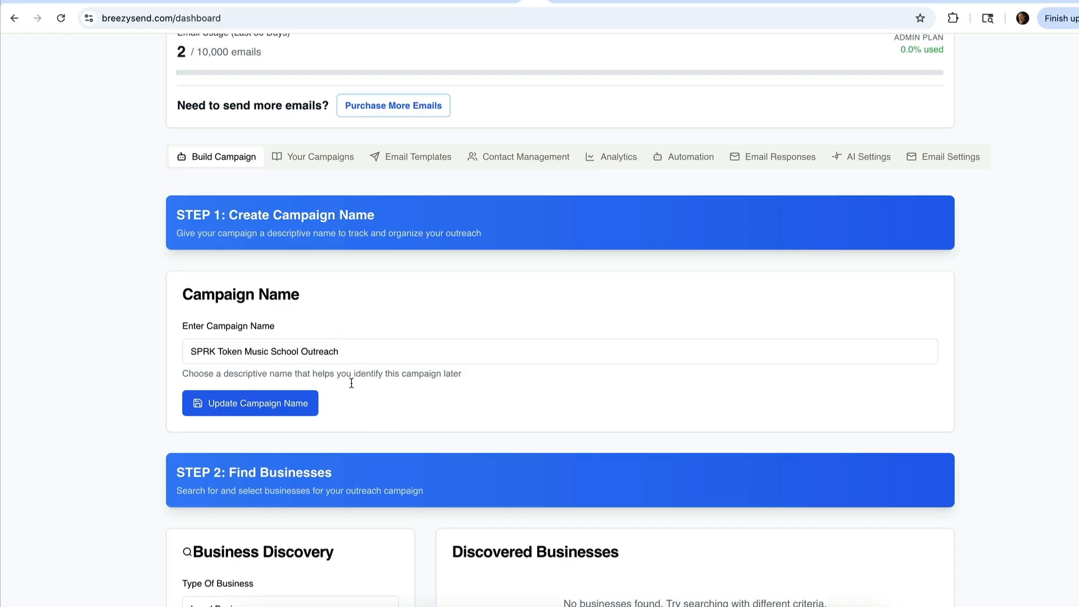
click(217, 406)
Search for local businesses of type "restaurant" in New York, with the maximum results set to 5
scroll(290, 386, down, 3)
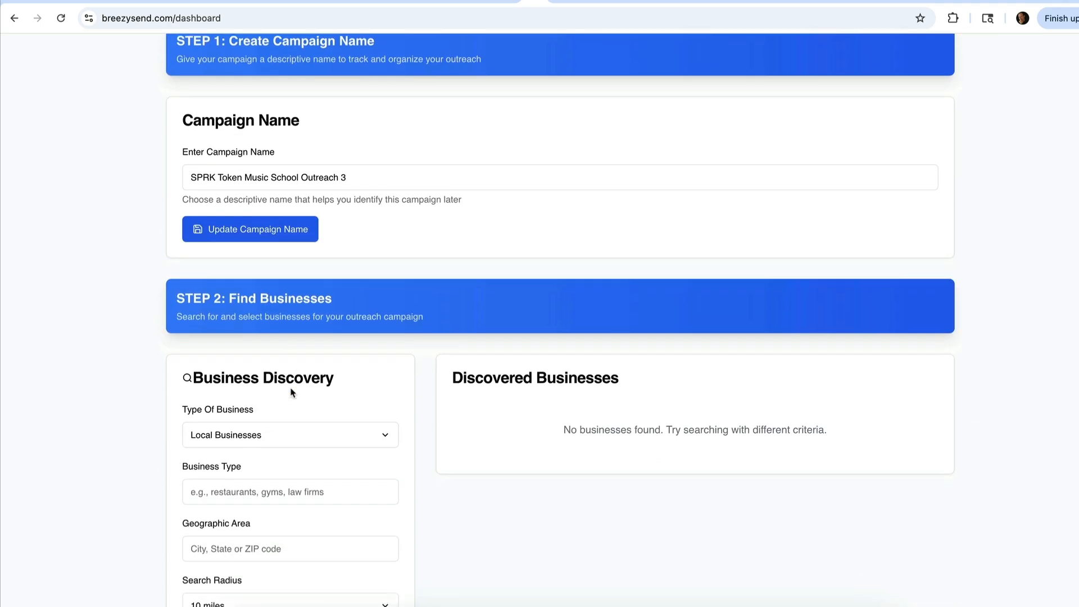
scroll(279, 352, down, 2)
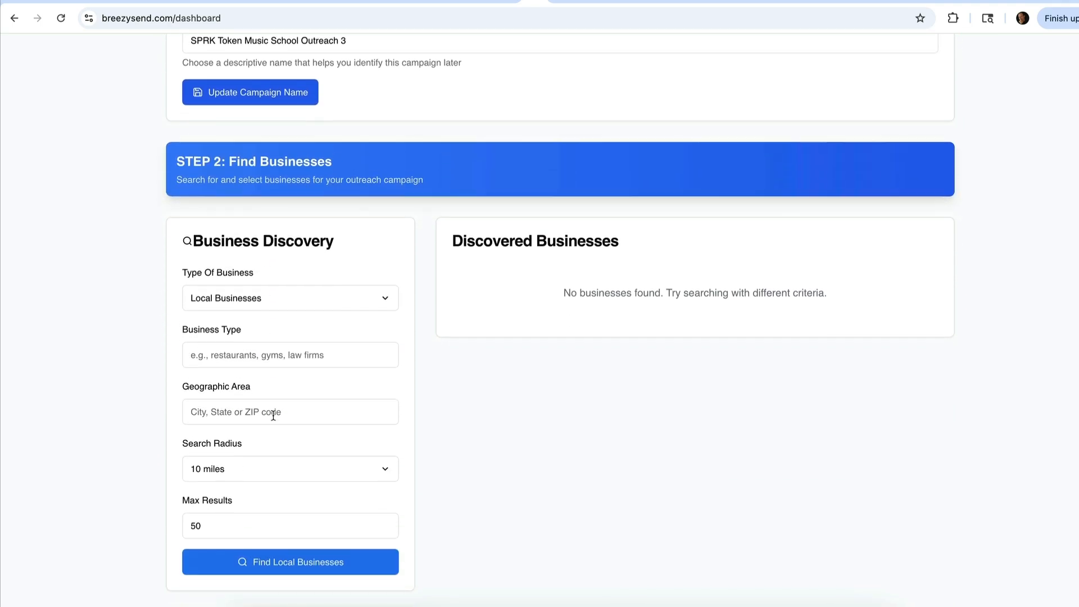
scroll(331, 170, up, 1)
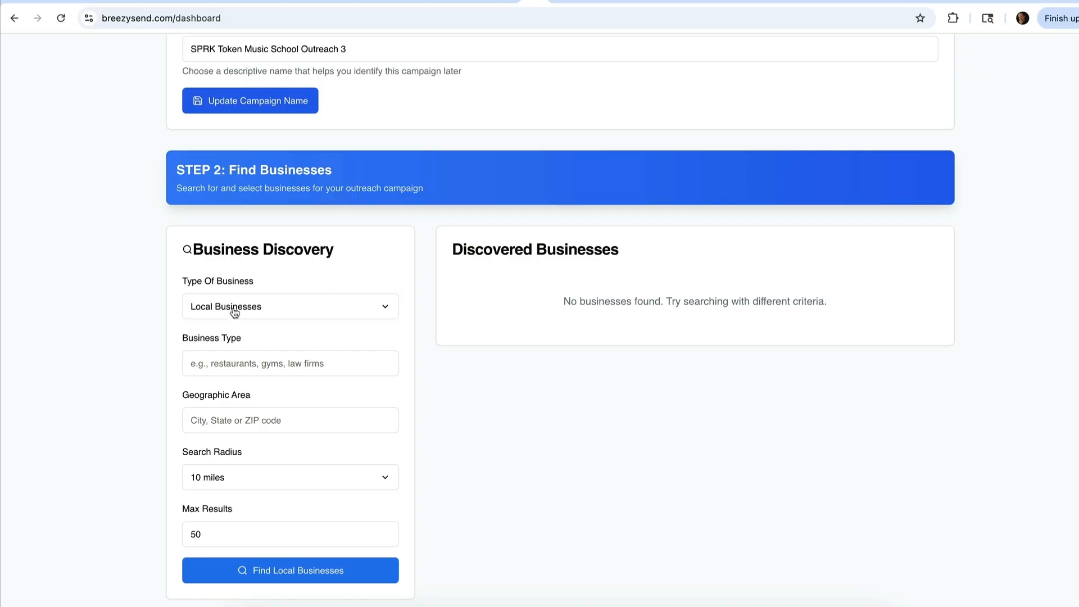
click(243, 360)
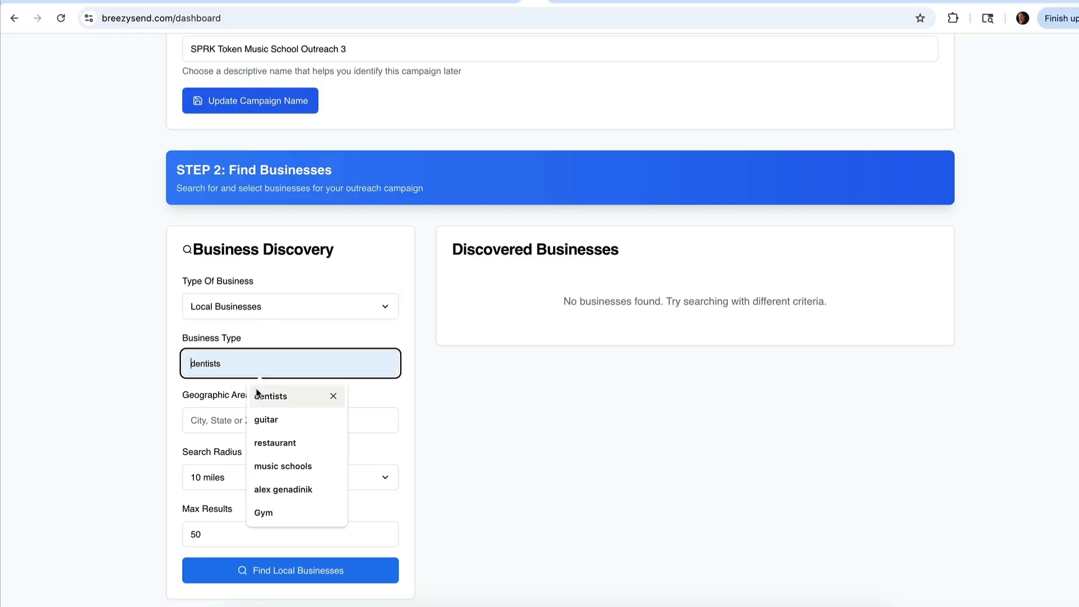
click(264, 443)
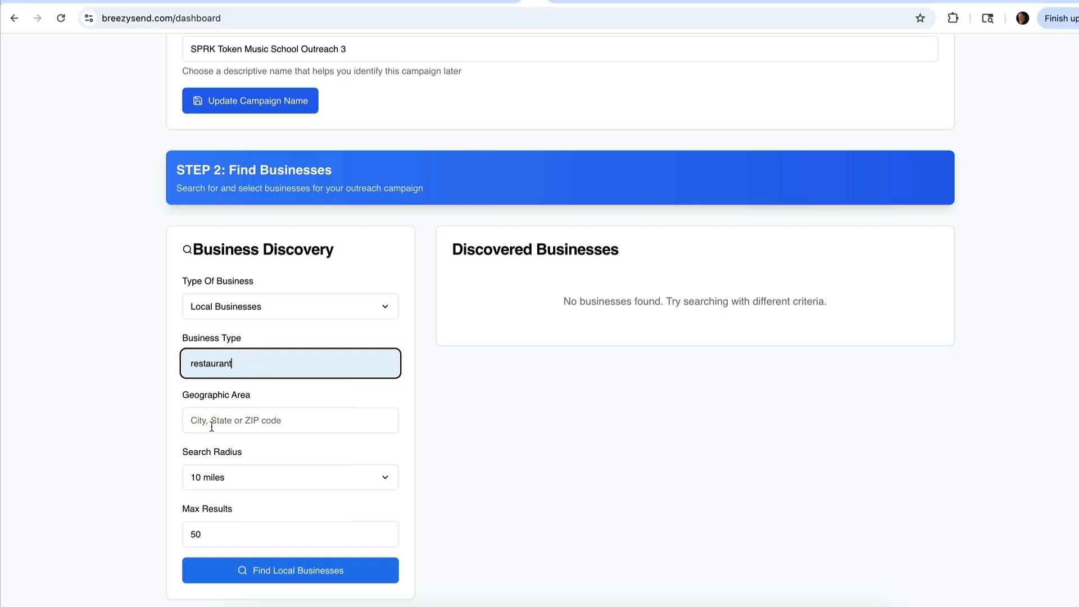
click(212, 427)
click(261, 453)
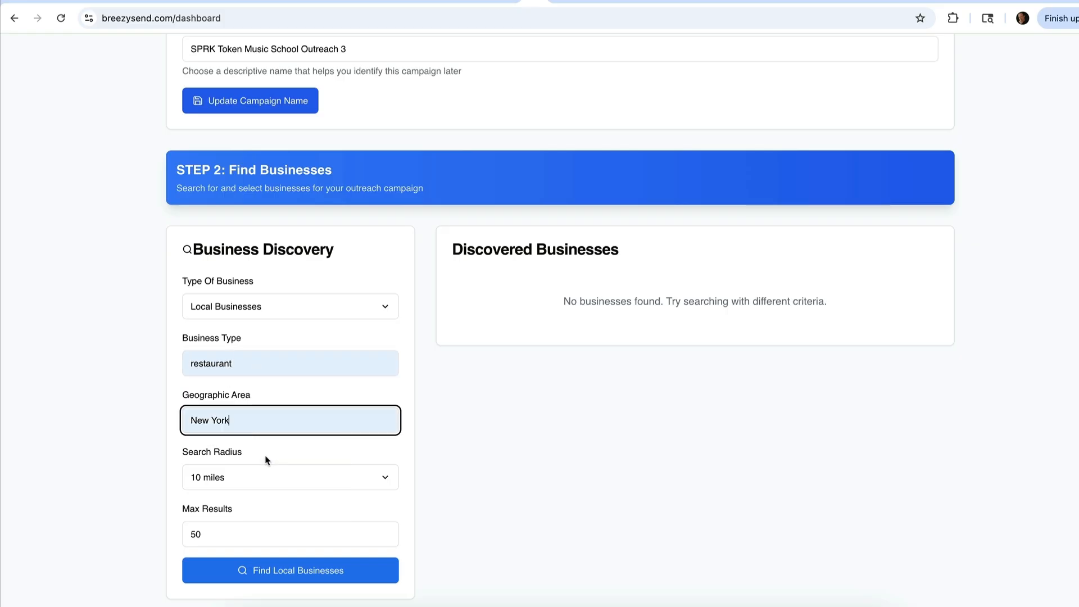
click(203, 534)
key(BackSpace)
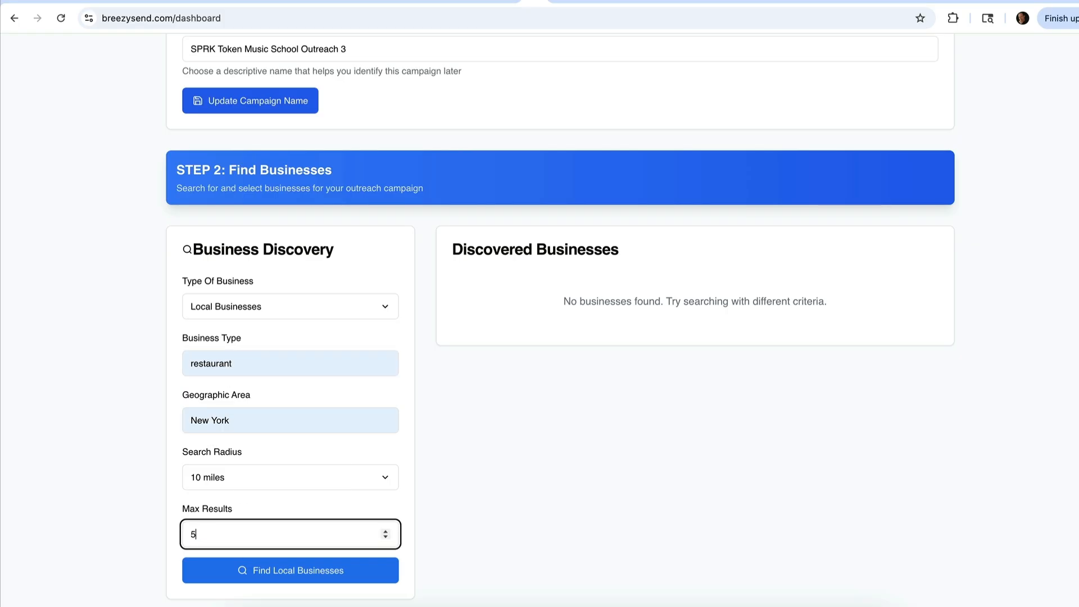
click(292, 571)
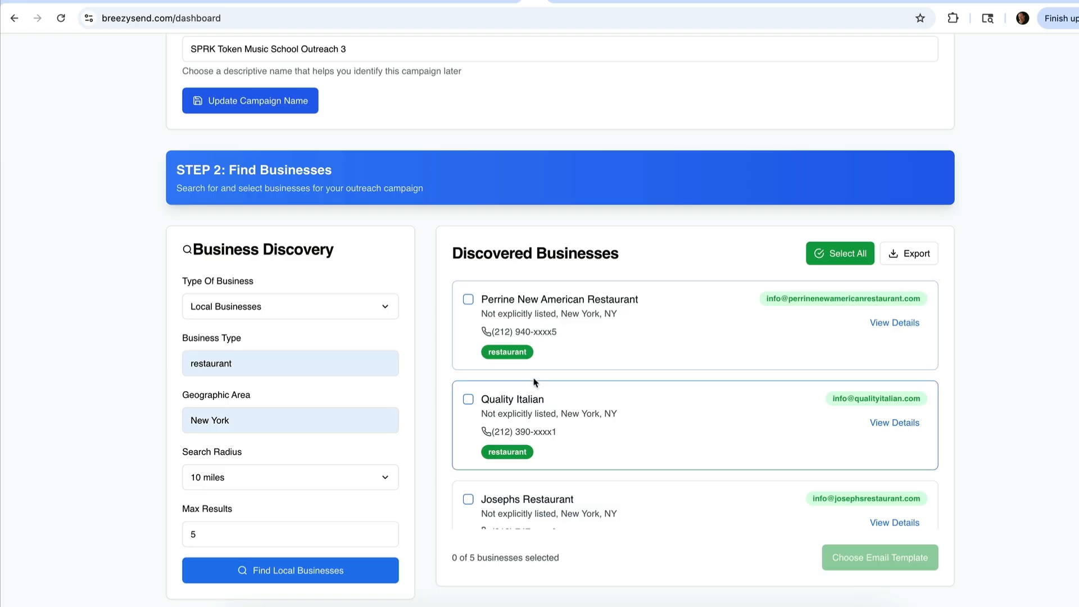
Select Perrine New American Restaurant and Quality Italian among the discovered businesses
scroll(565, 360, down, 1)
scroll(565, 360, down, 2)
scroll(565, 360, up, 3)
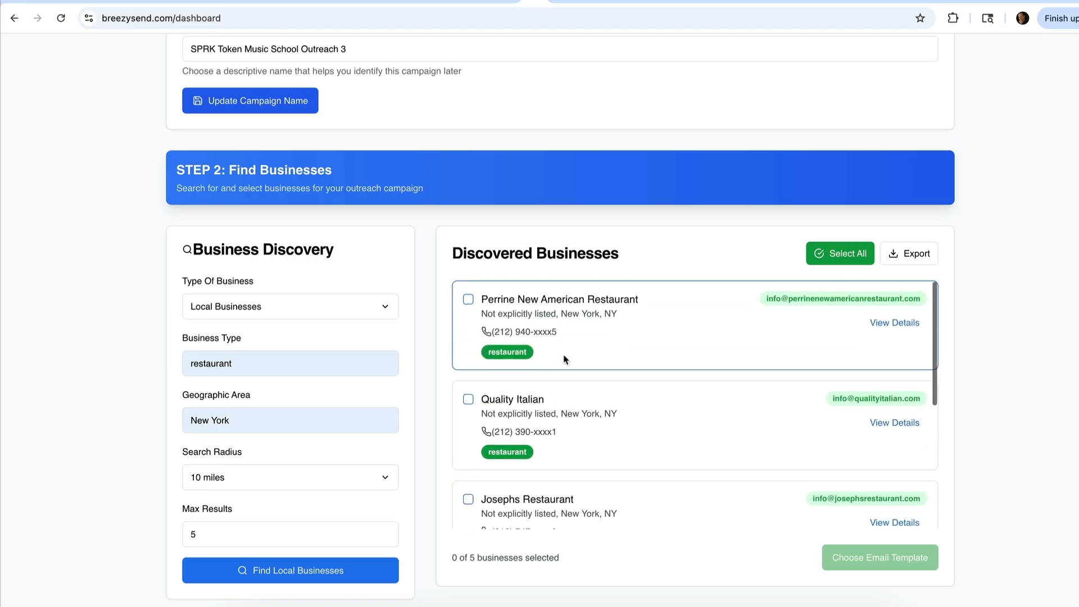
click(468, 313)
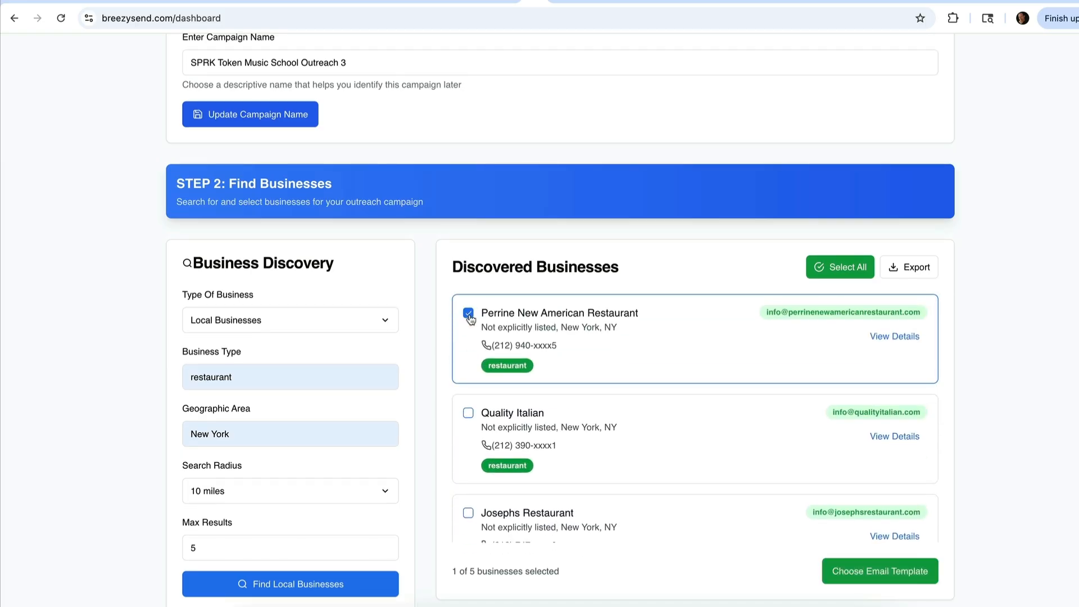
click(468, 413)
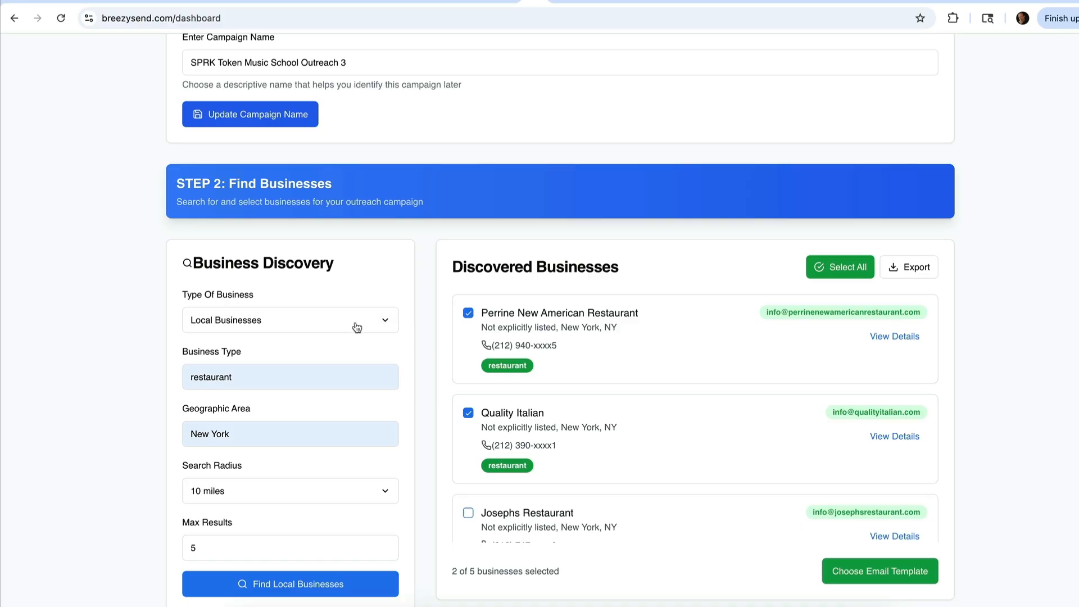
Switch the business discovery to Online Businesses and search for Podcasters on the topic "cooking"
click(256, 323)
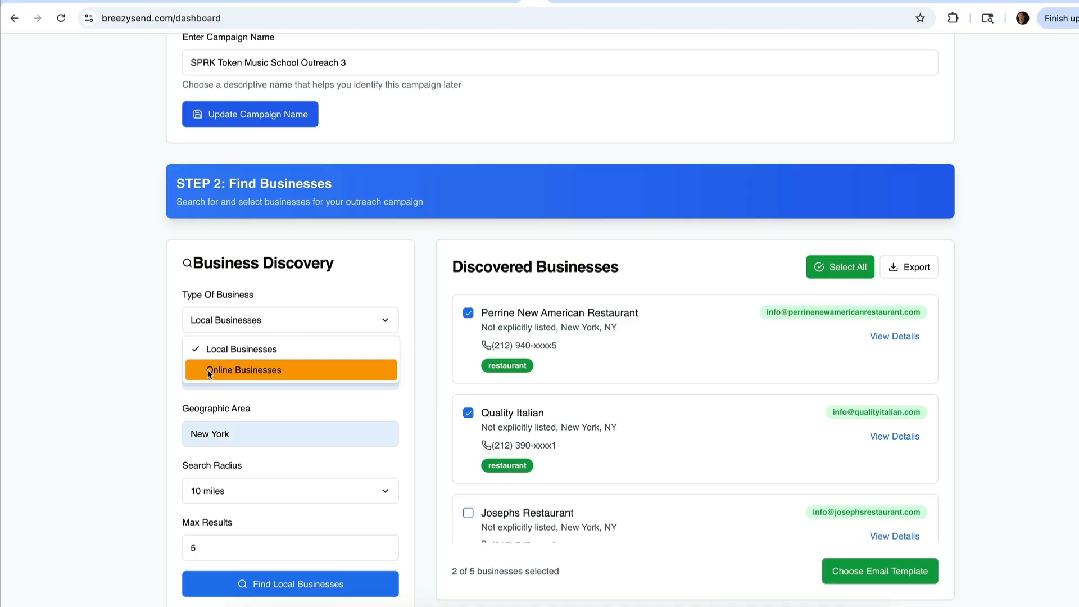
click(232, 374)
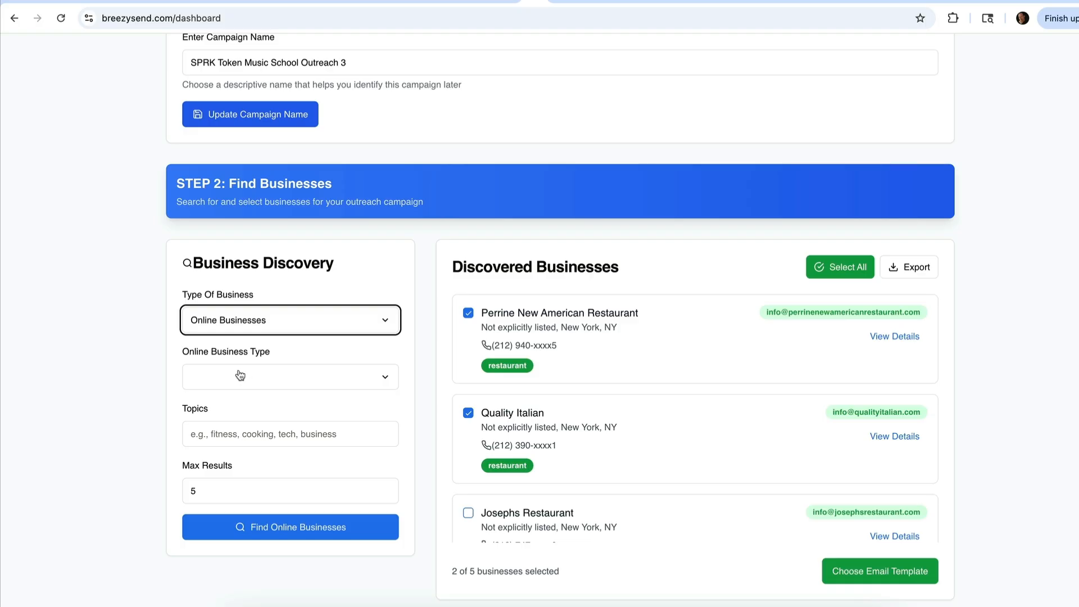
click(239, 376)
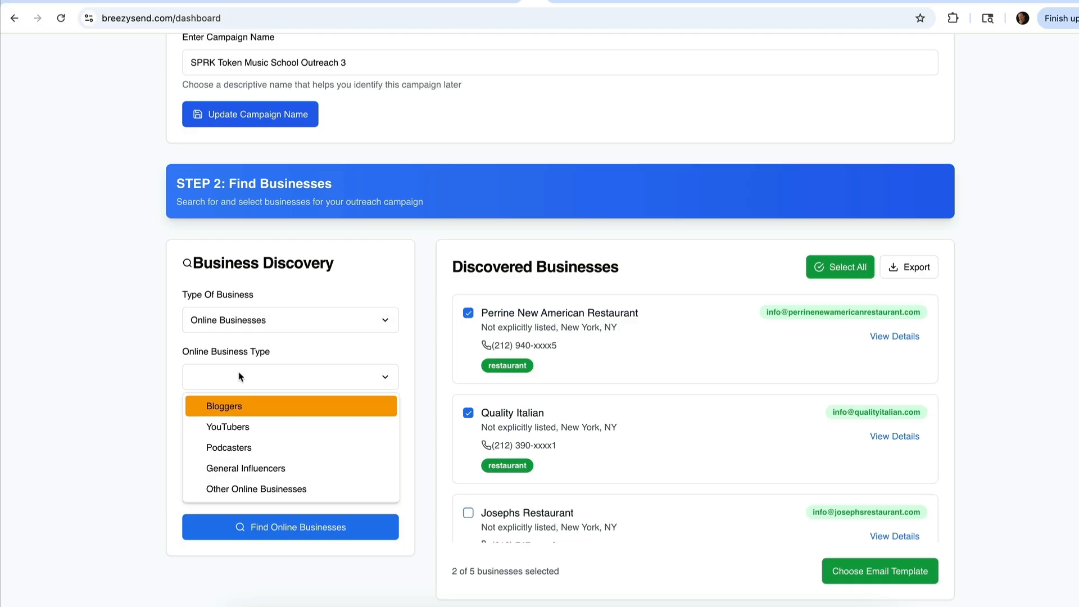
click(217, 448)
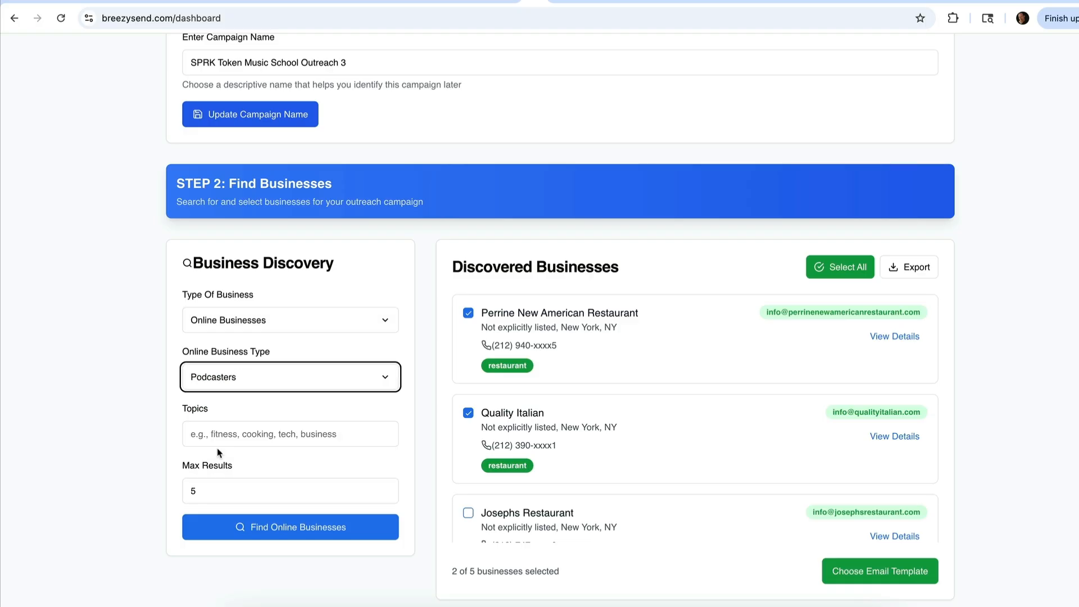
click(248, 436)
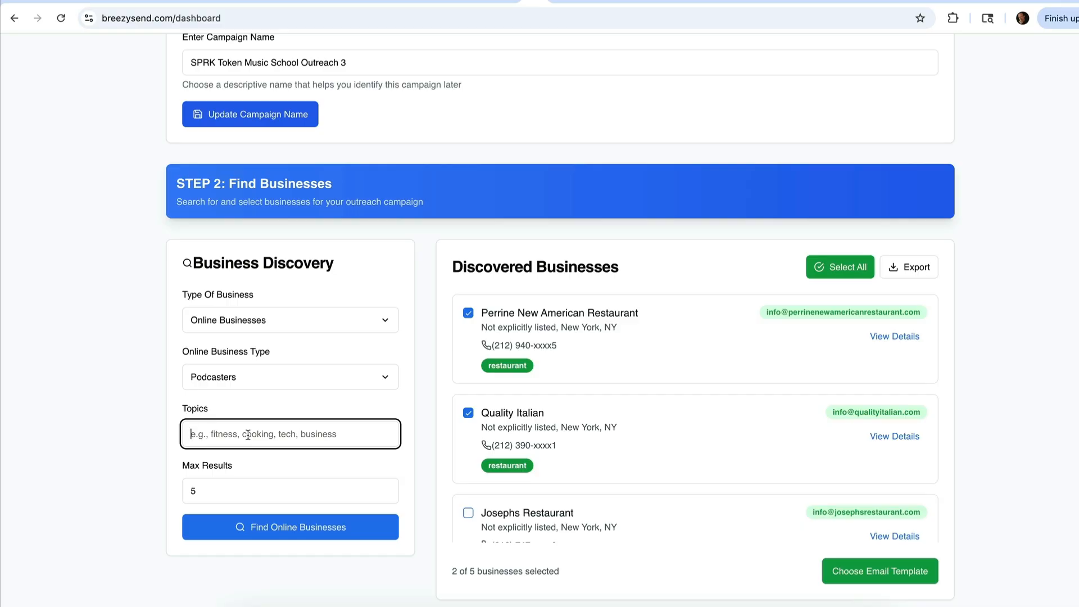
text(cooking)
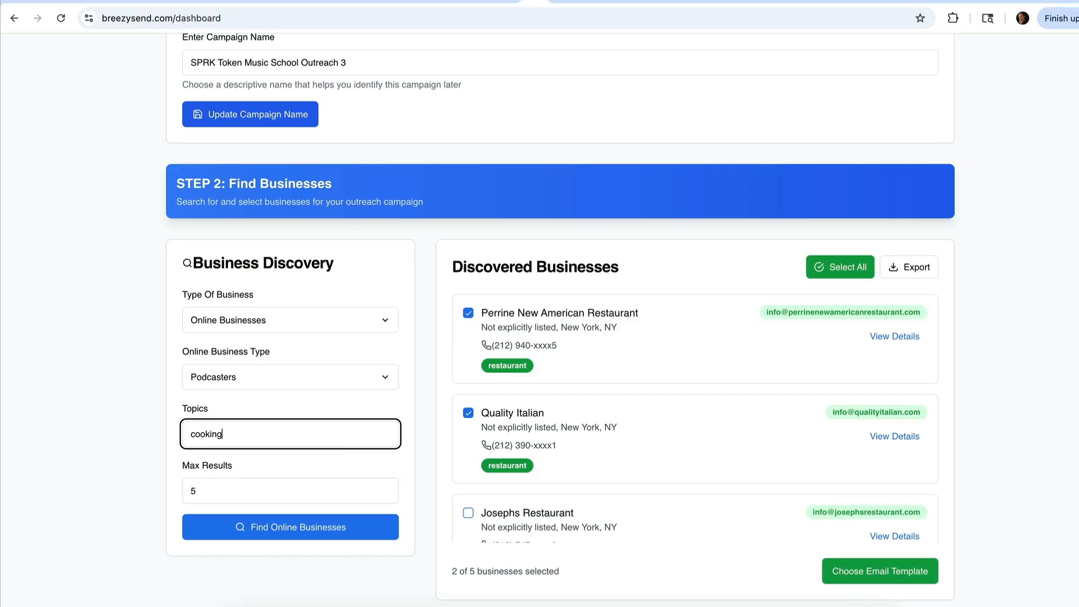
click(284, 528)
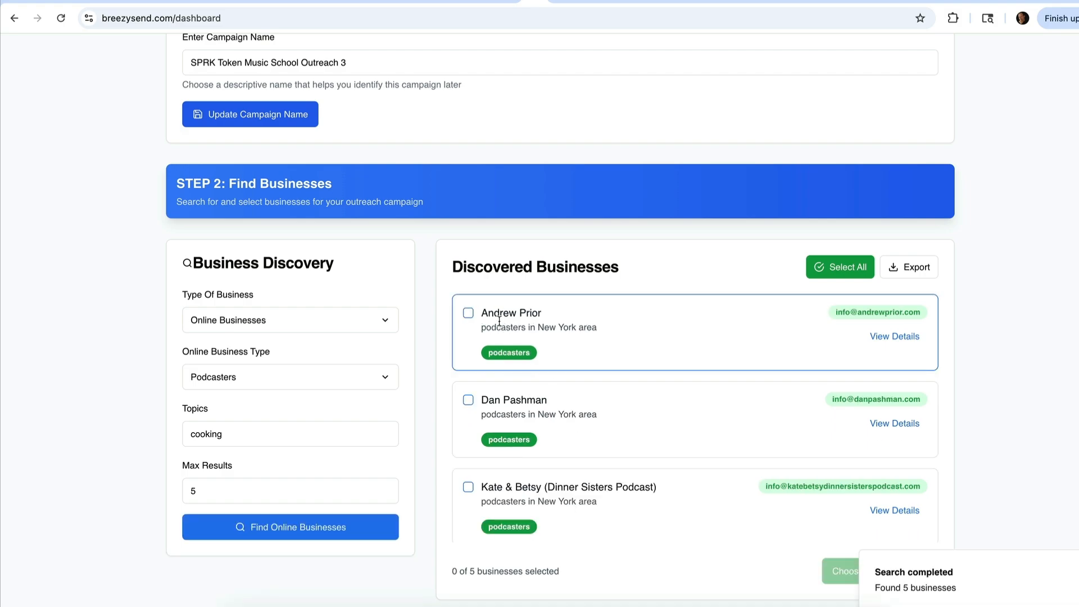
Select the second and third podcasters in the discovered businesses list
drag(545, 314, 494, 330)
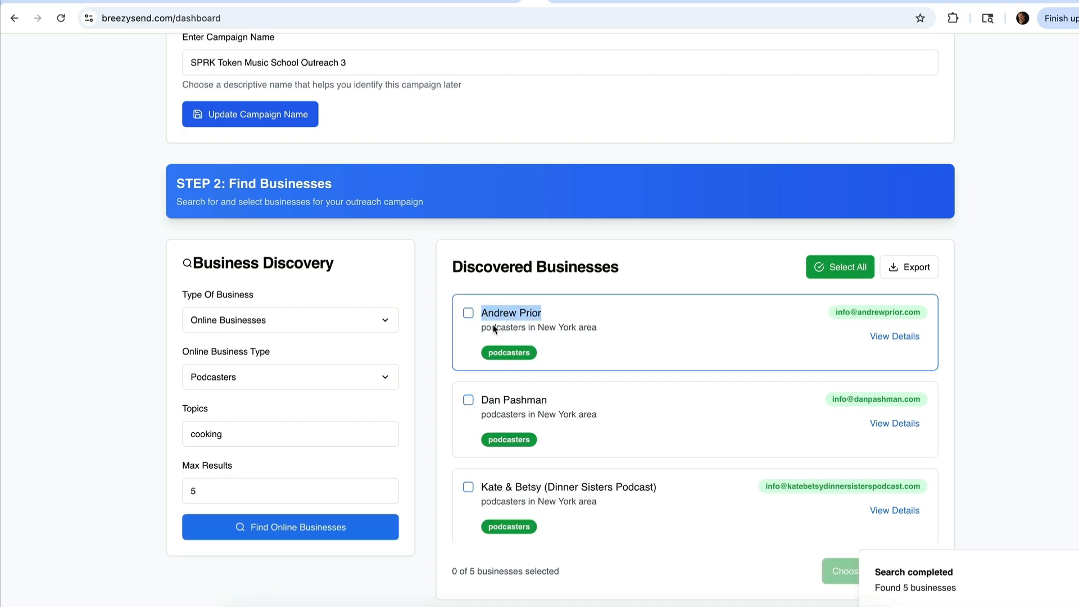
click(468, 400)
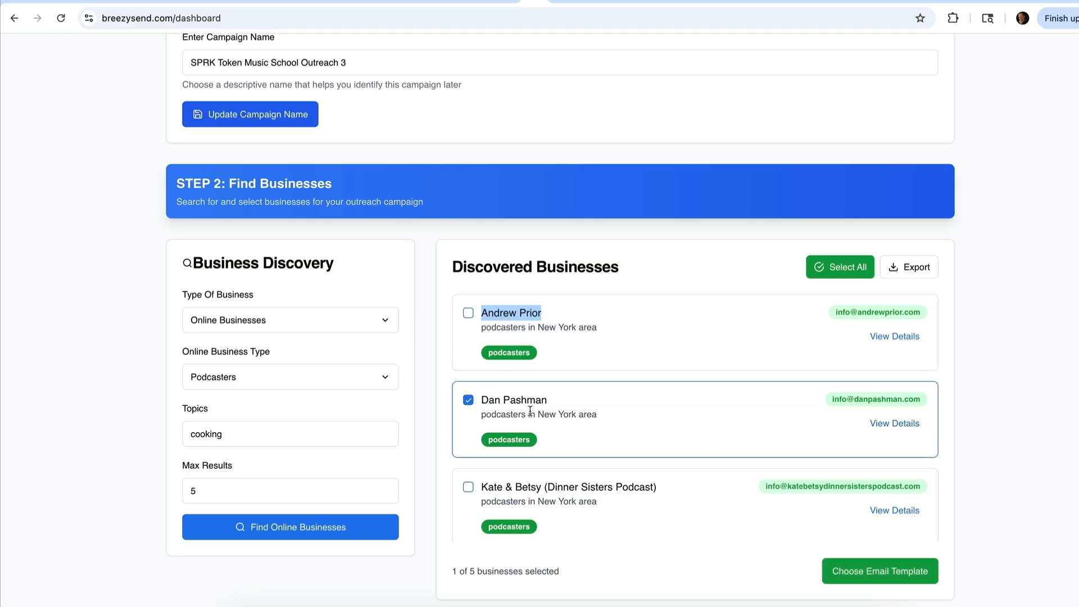
click(468, 487)
scroll(497, 489, down, 3)
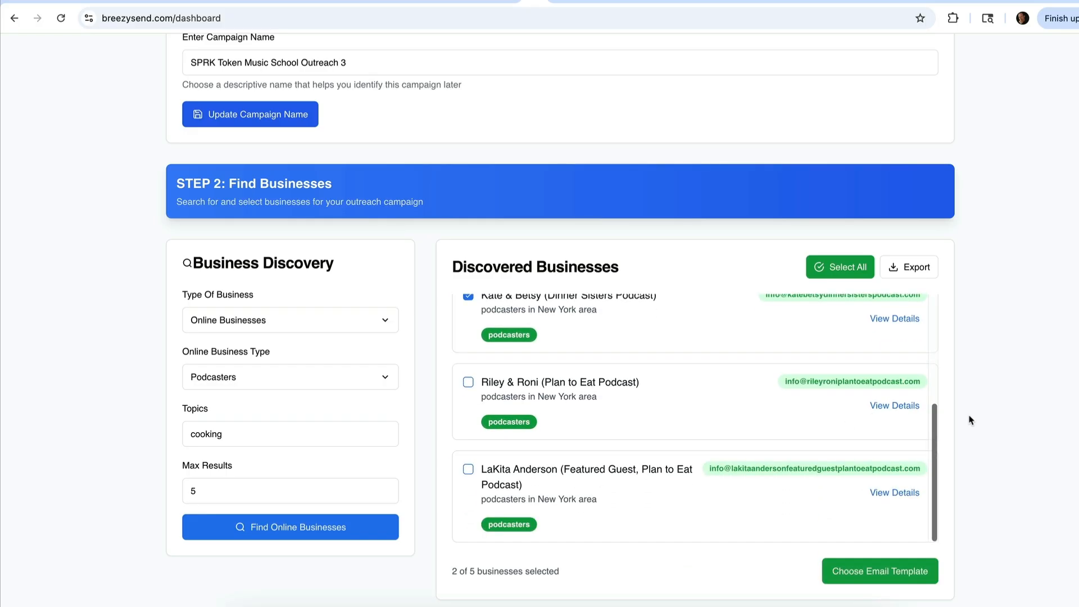
scroll(971, 422, down, 3)
scroll(467, 242, up, 1)
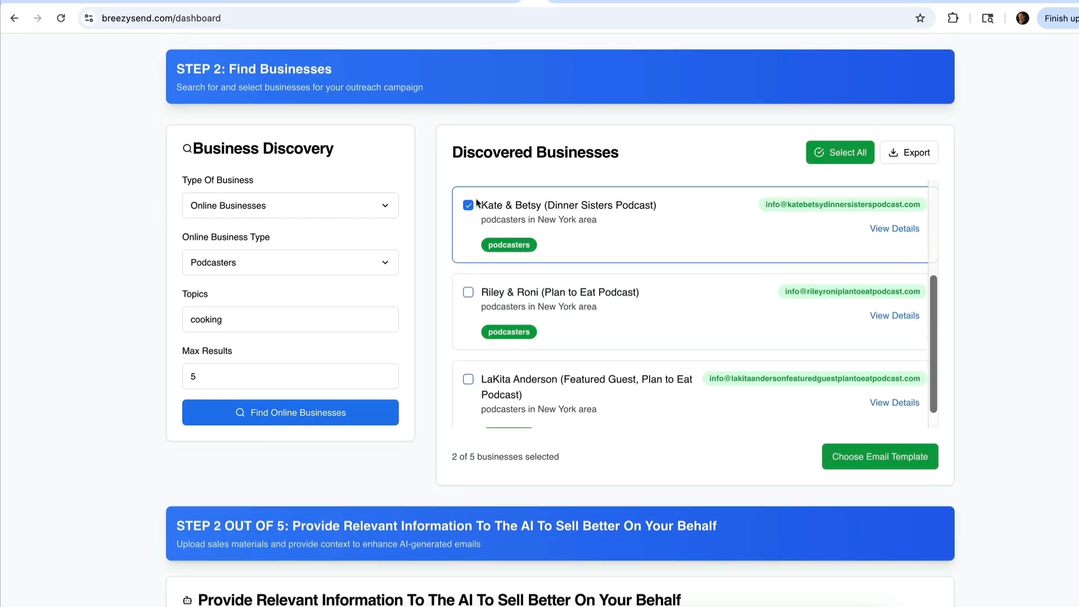
Enter "I am the best cook in the world and create the best cookies." as the relevant information for the AI
scroll(985, 212, down, 6)
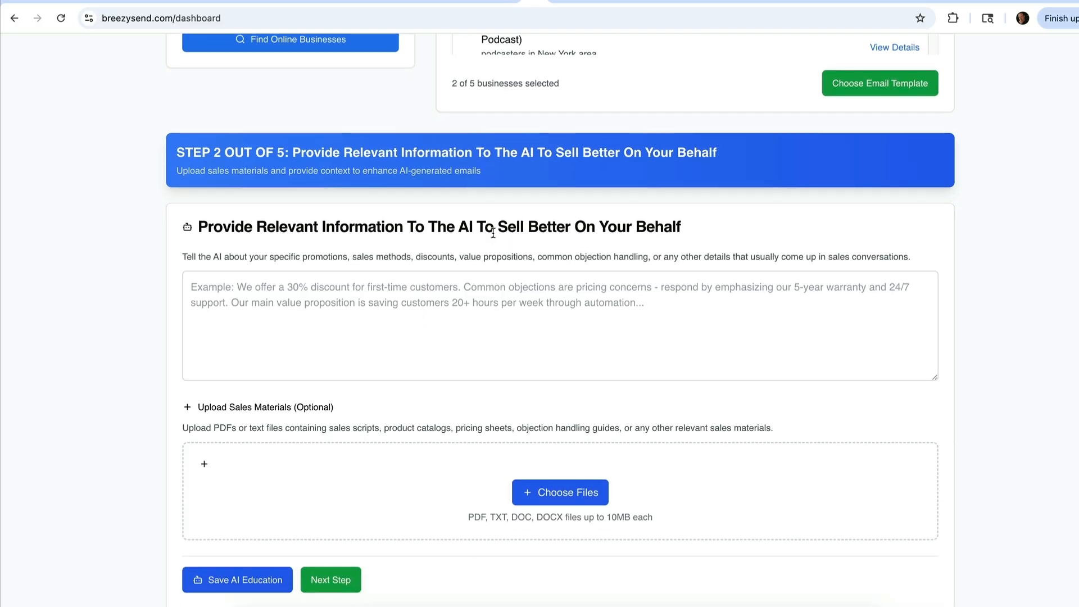
click(392, 305)
scroll(392, 306, up, 6)
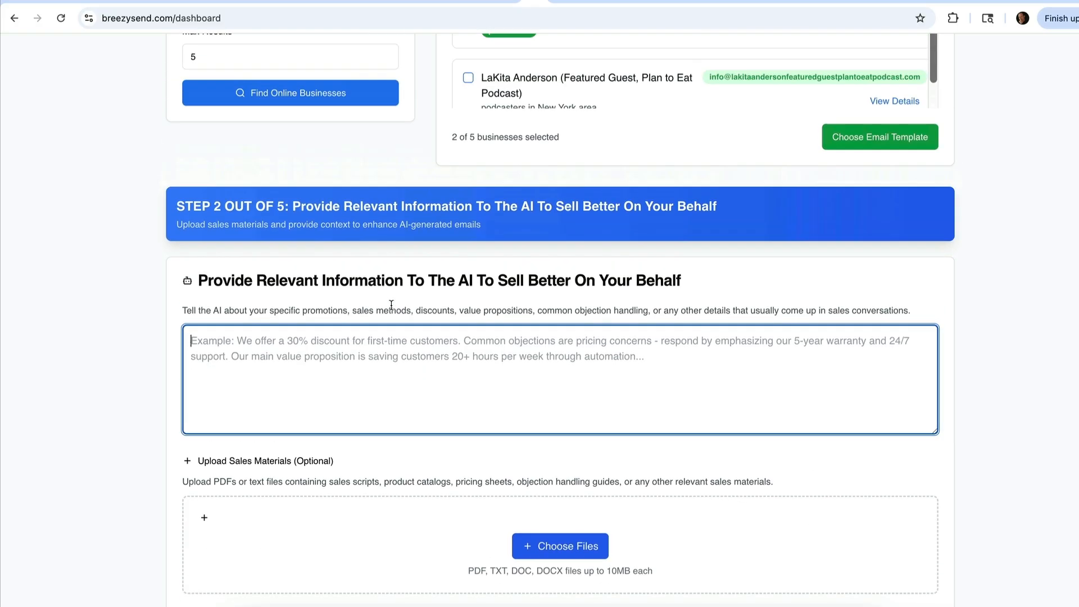
scroll(223, 229, down, 5)
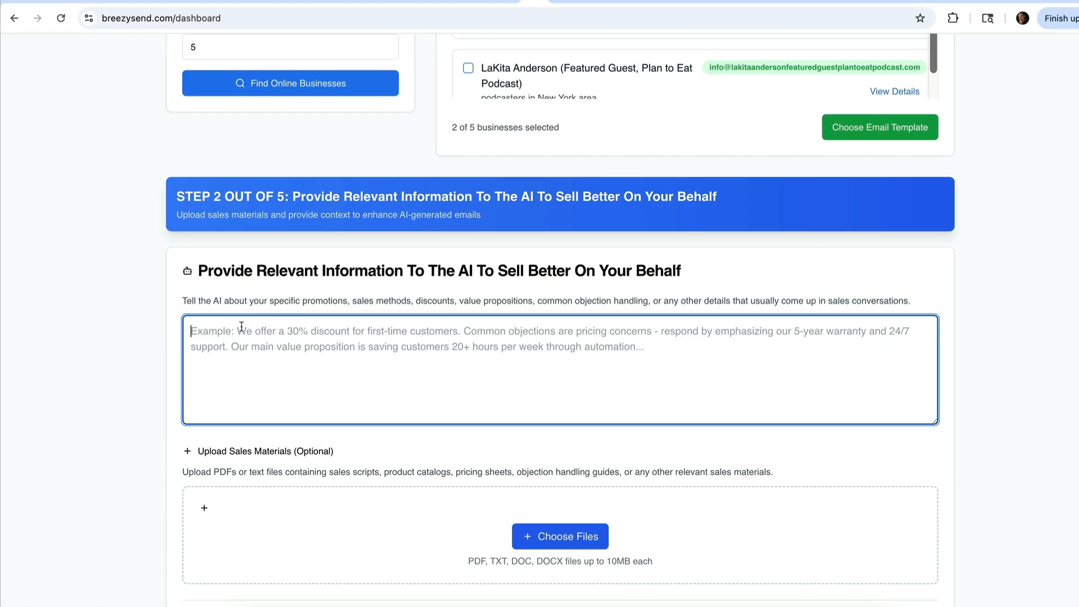
text(I am the be)
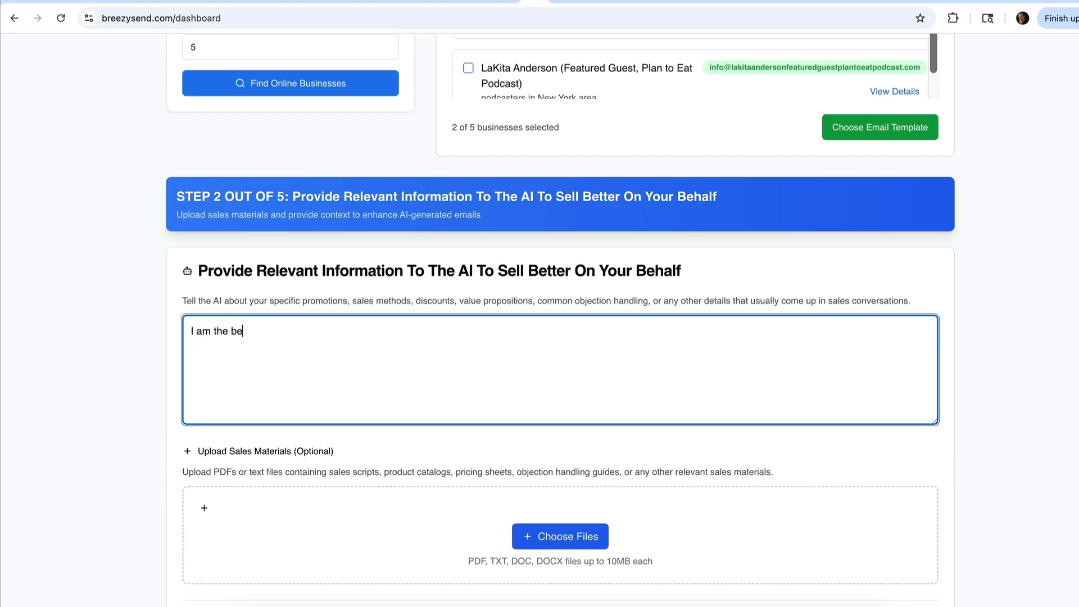
text(st cook in the world and create the best cookies.)
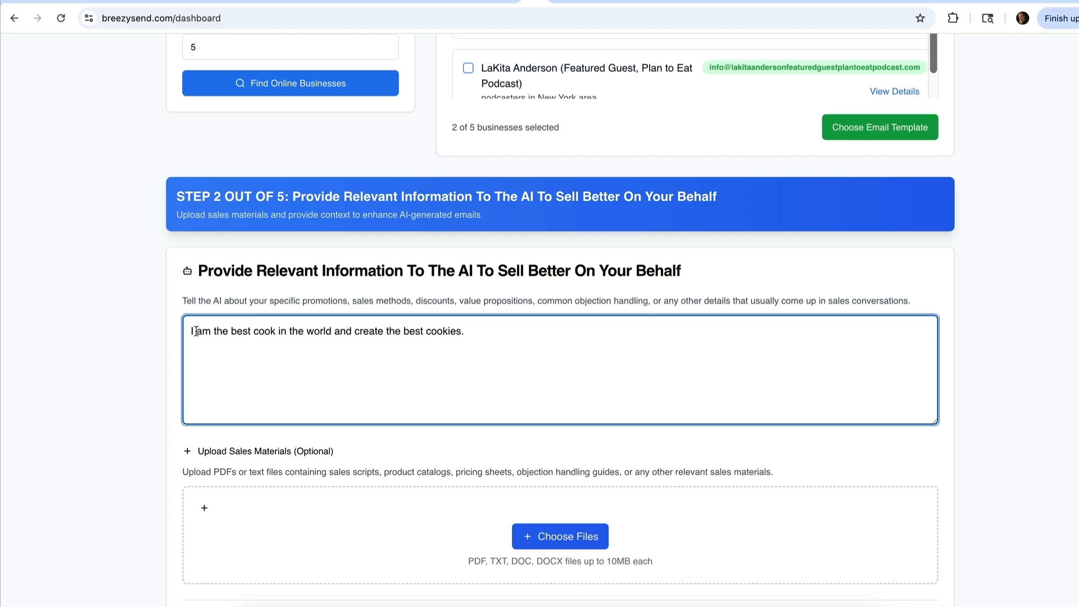
Replace "cook" with "baker" in the AI information text and append "Ask to get on their podcast."
click(278, 330)
drag(472, 330, 359, 331)
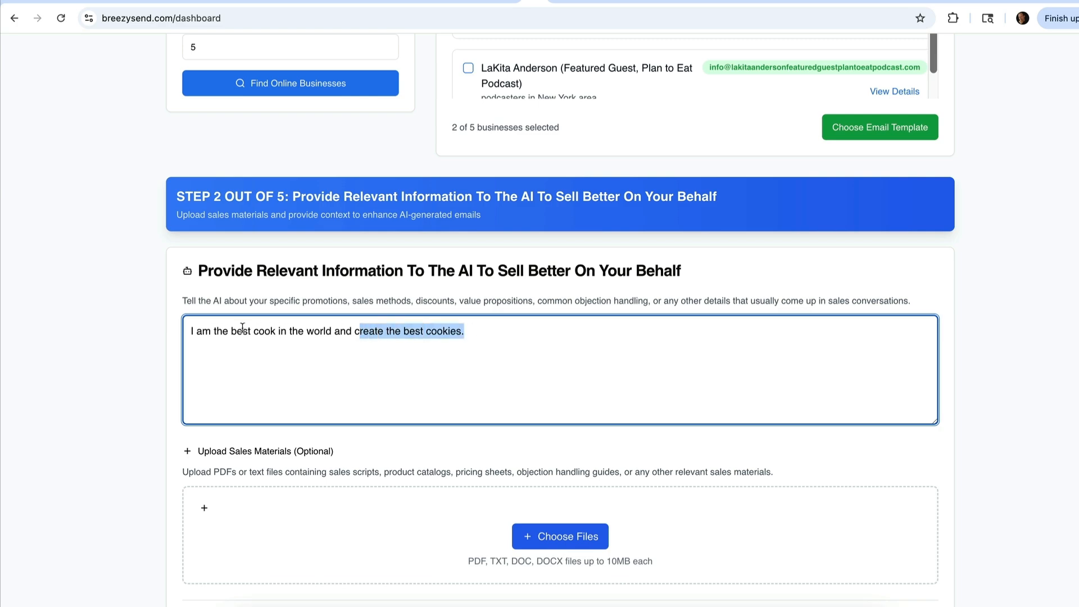
double_click(264, 331)
text(baker)
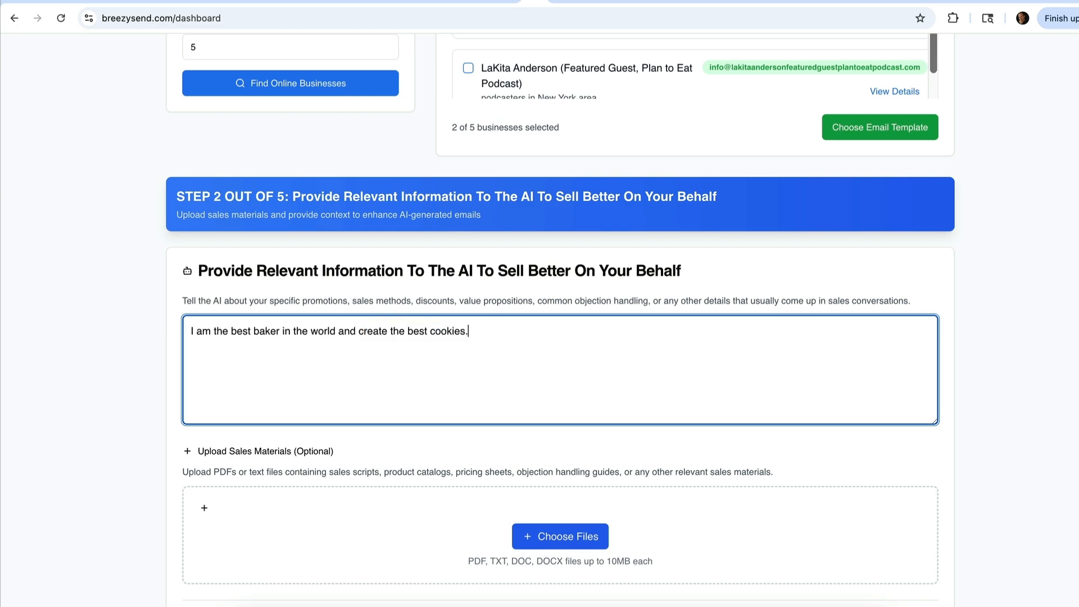
text(Ask to get on their podcast.)
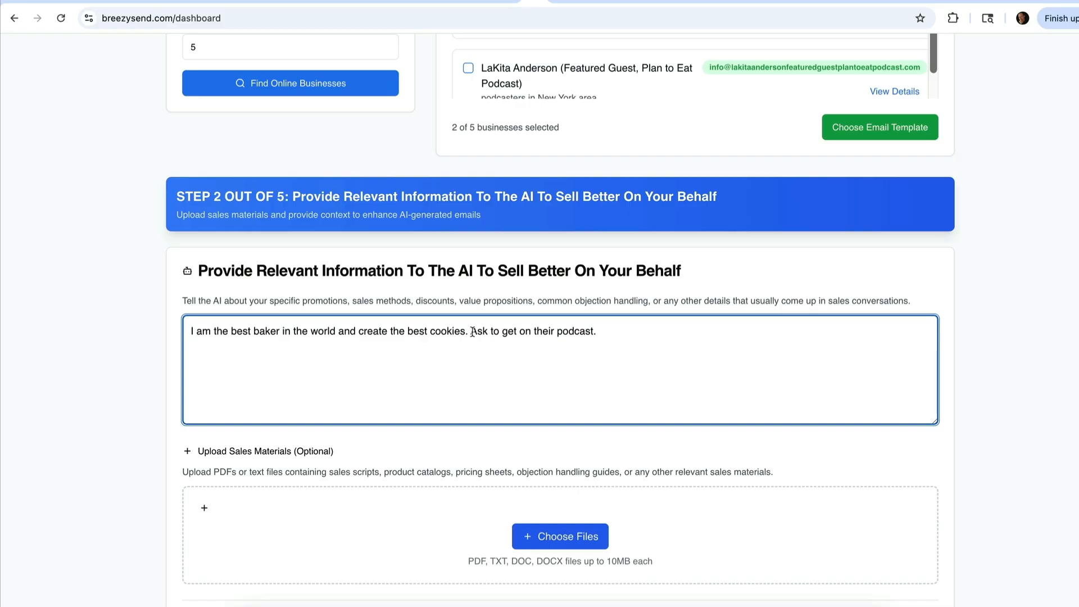
drag(471, 332, 600, 336)
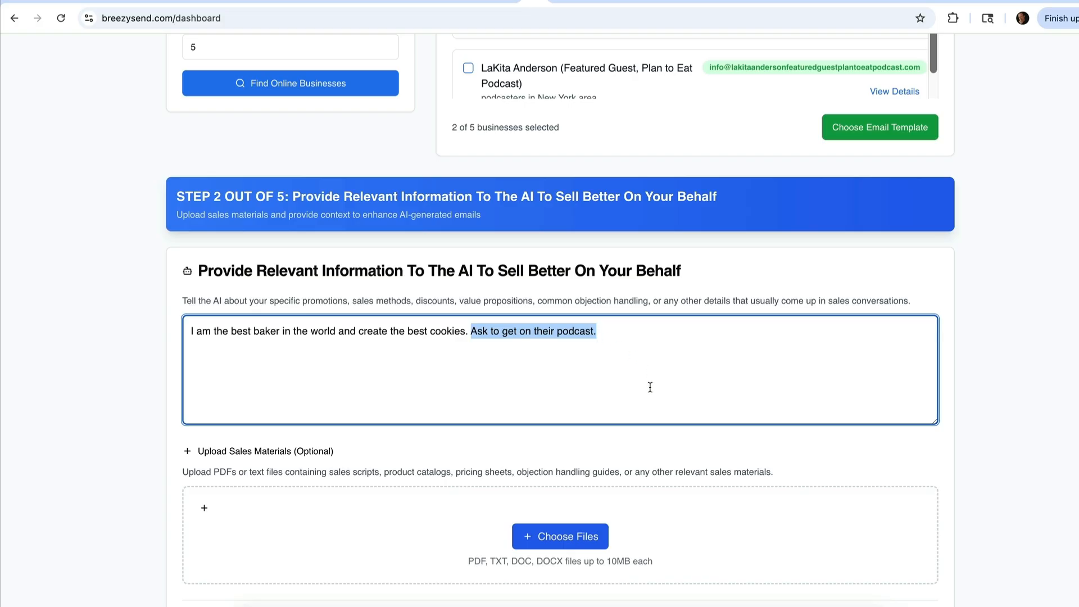
scroll(650, 385, down, 1)
click(506, 321)
drag(598, 279, 184, 276)
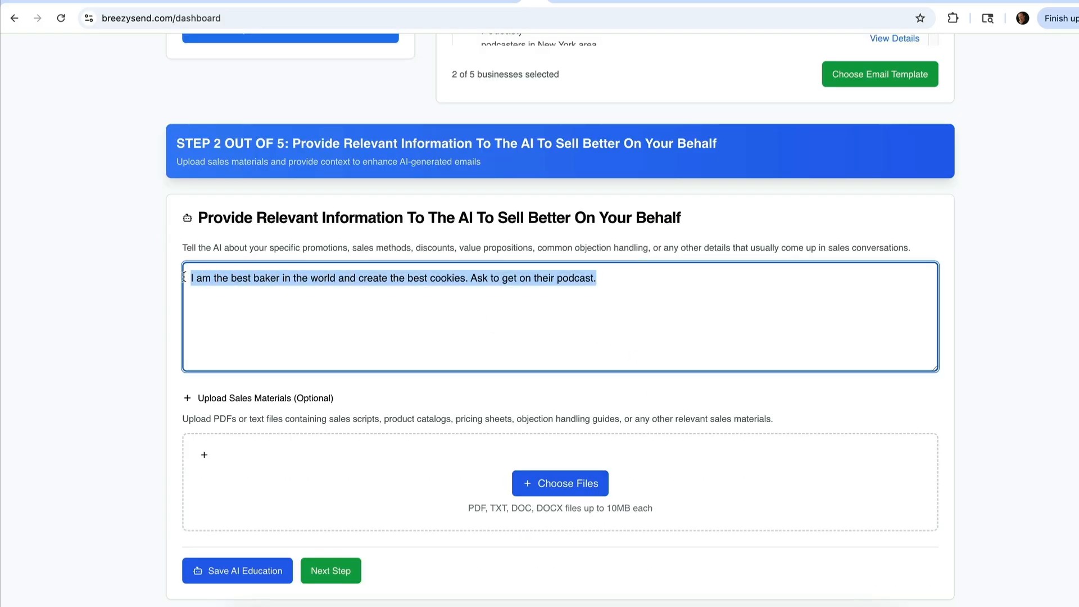
click(327, 303)
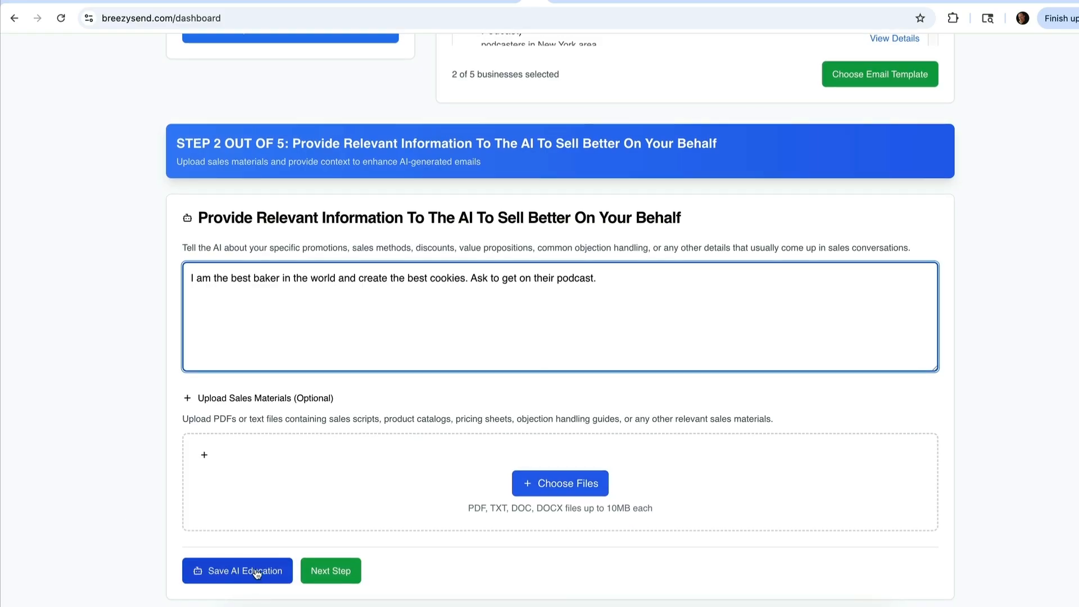
scroll(128, 420, up, 15)
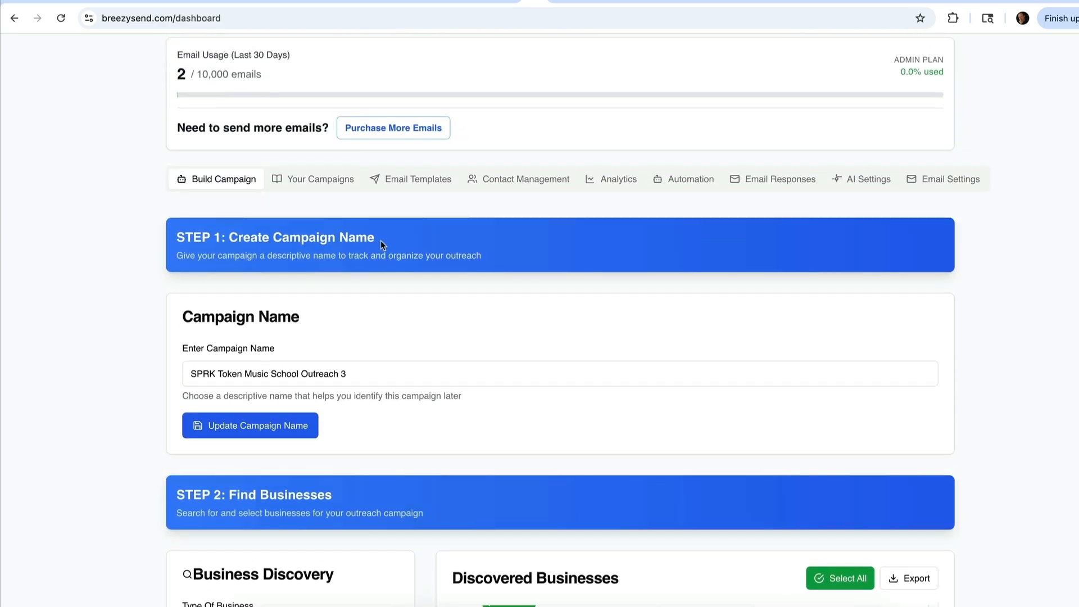
drag(380, 241, 225, 239)
scroll(128, 366, down, 8)
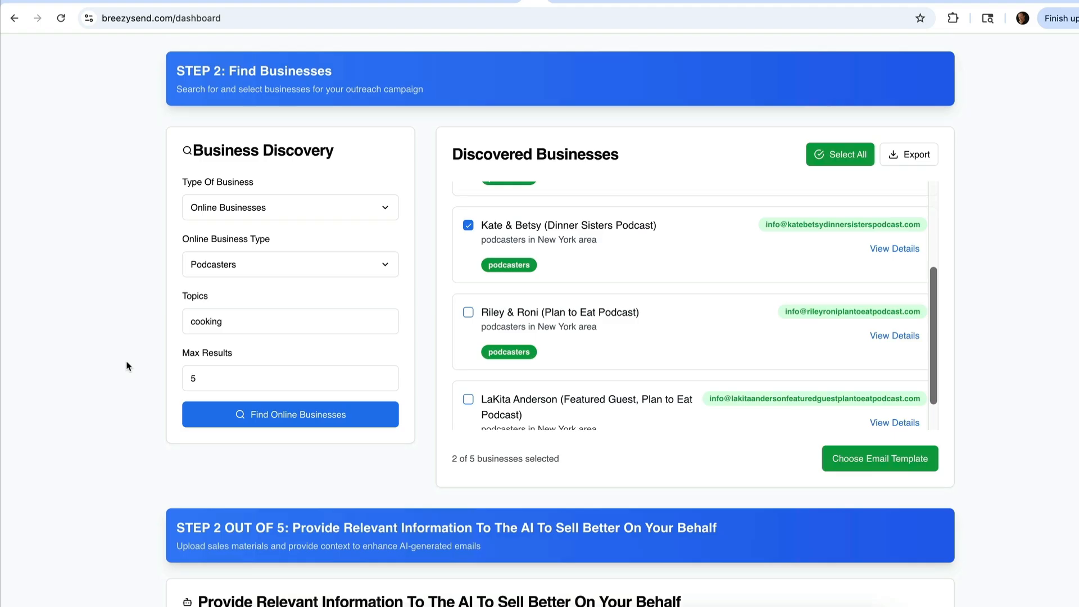
scroll(128, 366, down, 4)
scroll(127, 366, down, 3)
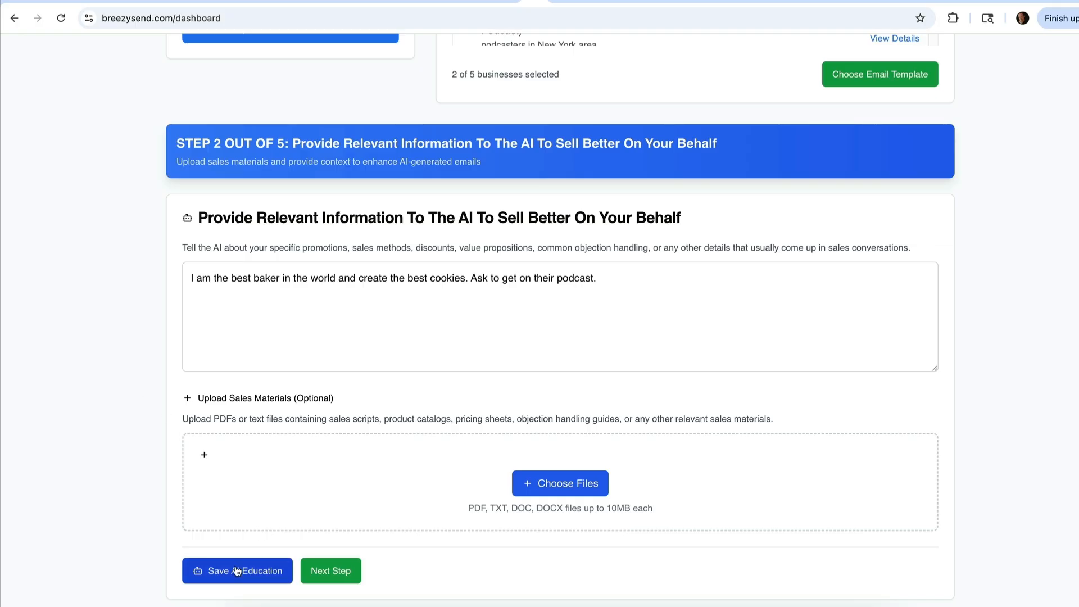
Advance from the AI education section to the email template section and start creating a new template with AI
click(332, 571)
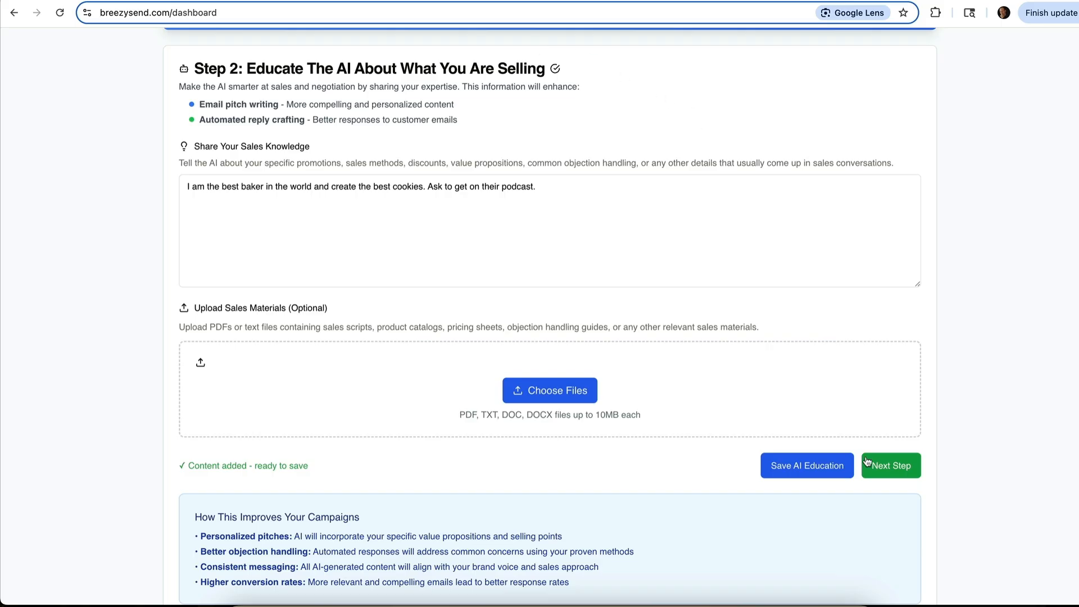
click(895, 466)
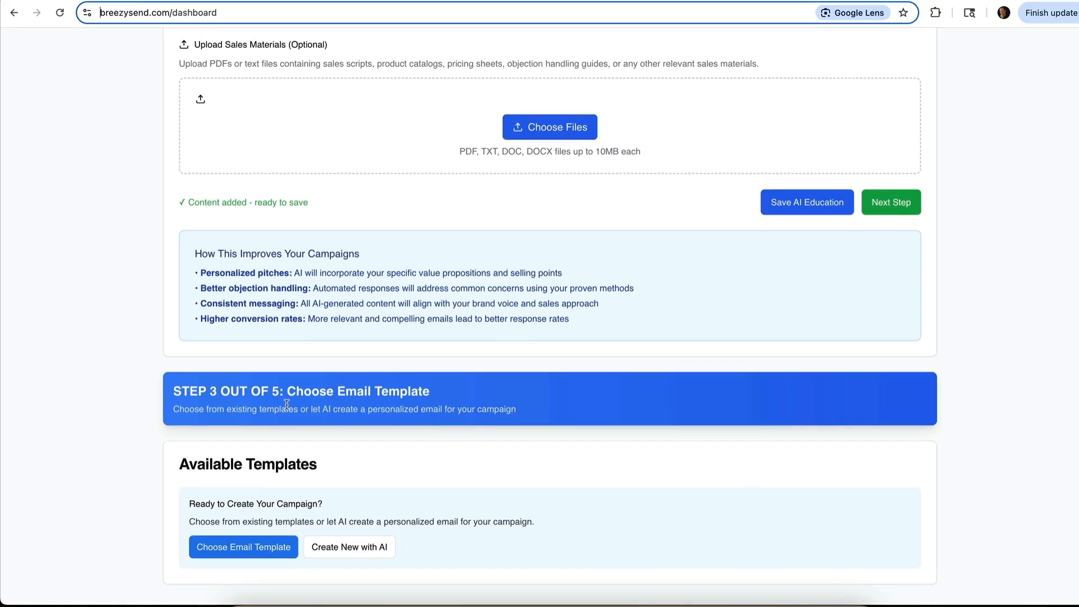
drag(284, 392, 436, 397)
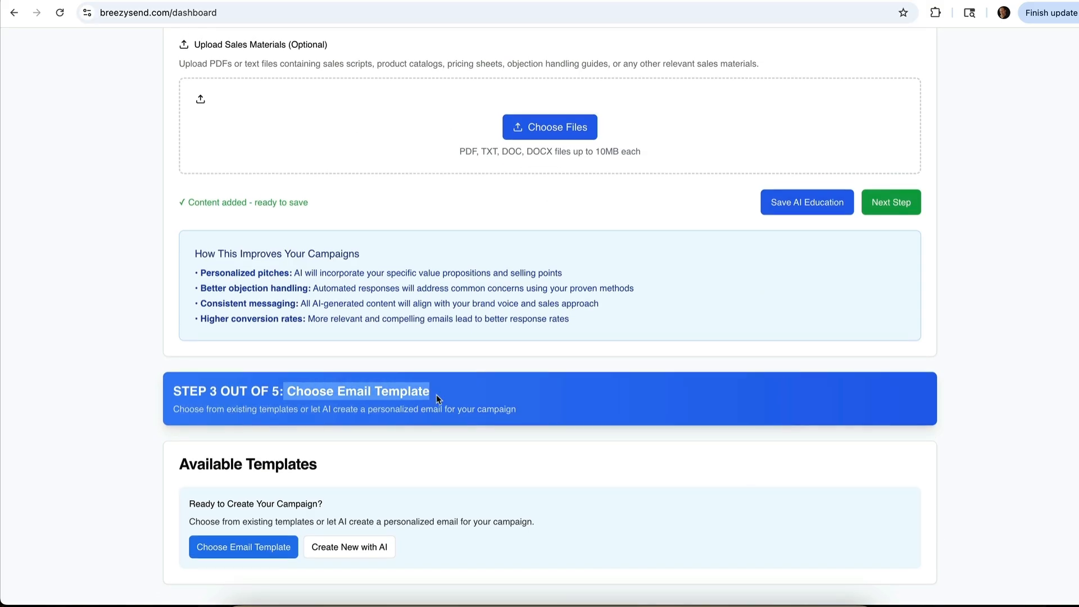
click(341, 551)
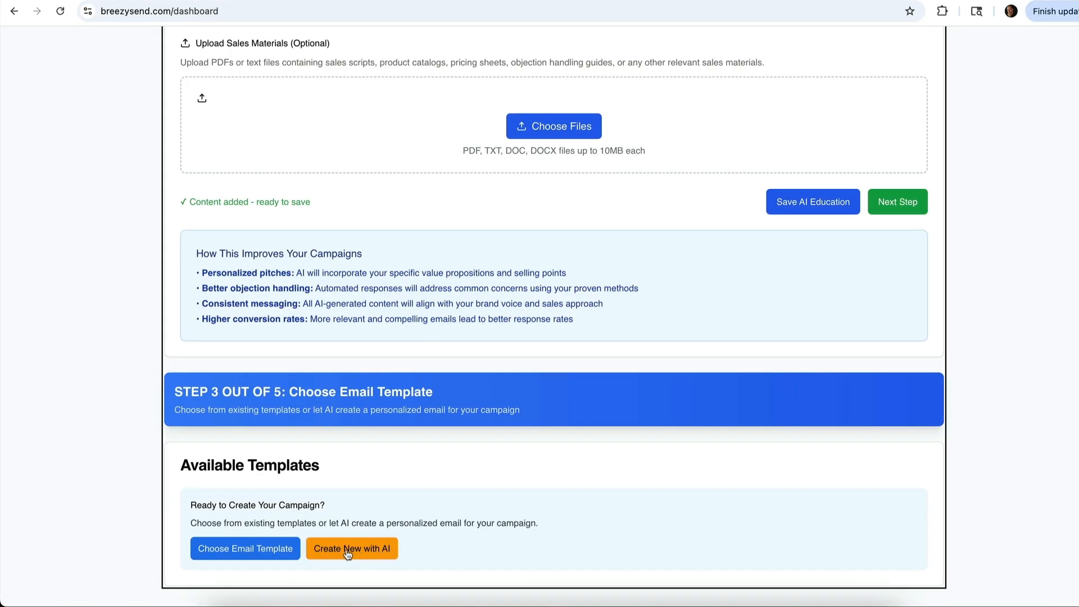
click(363, 549)
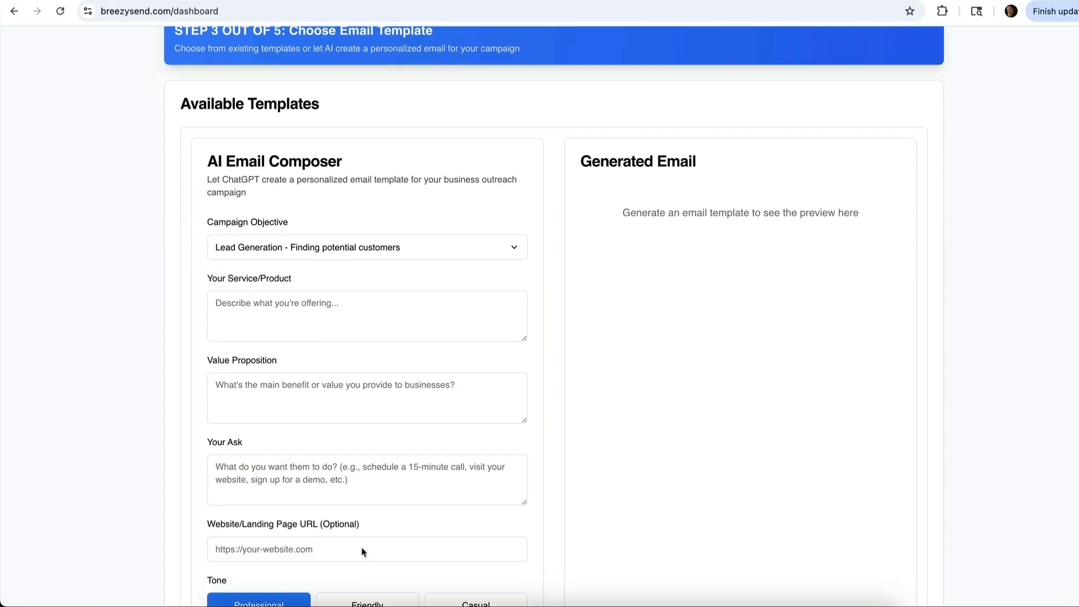
Set the campaign objective to Marketing Pitch and describe the service/product as "SEO services to gyms"
click(276, 192)
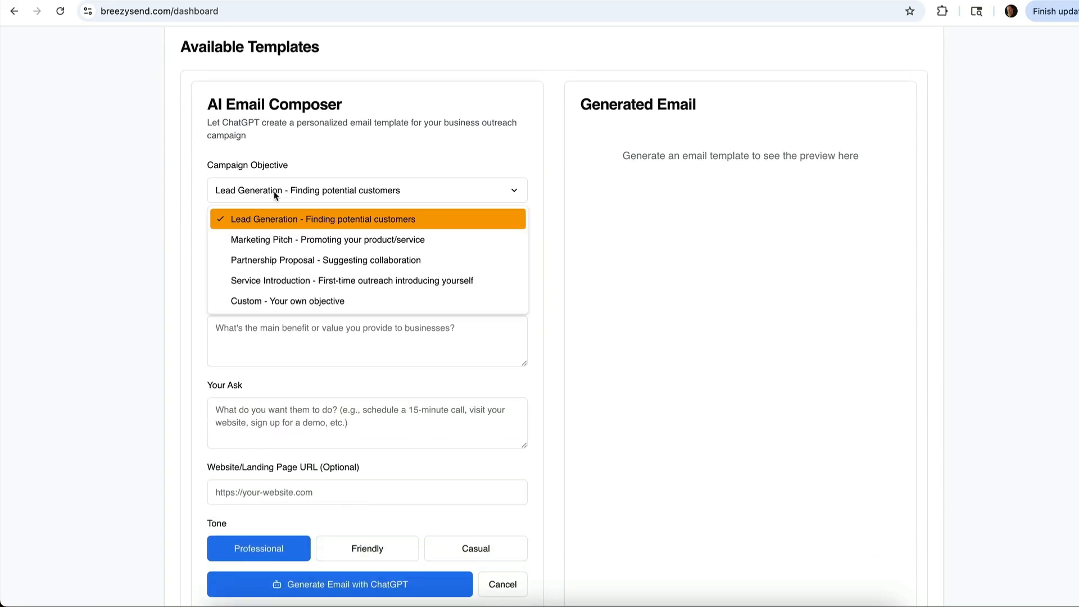
click(249, 240)
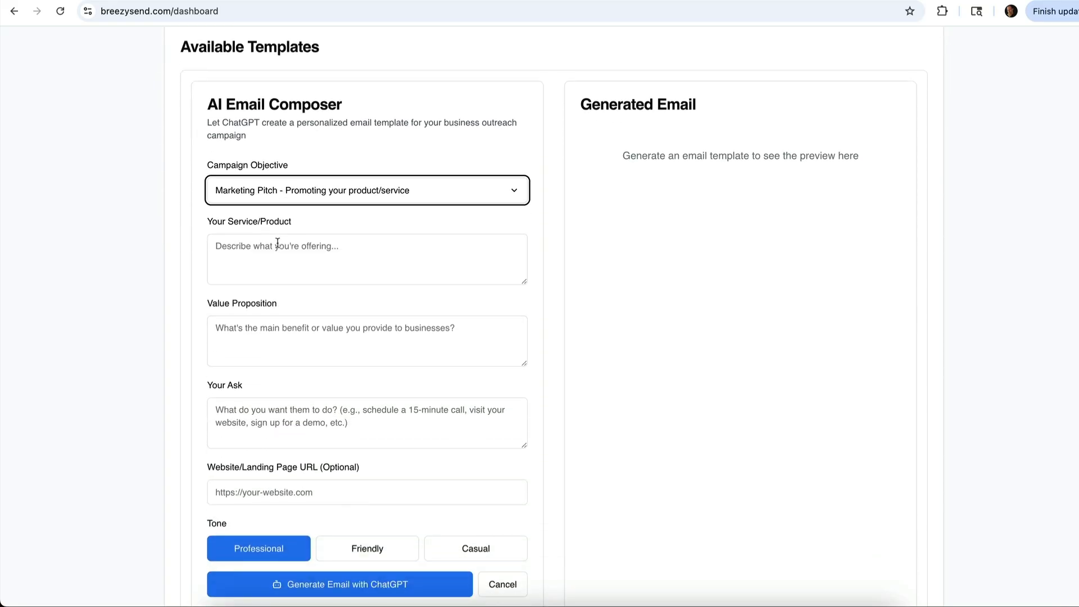
click(281, 246)
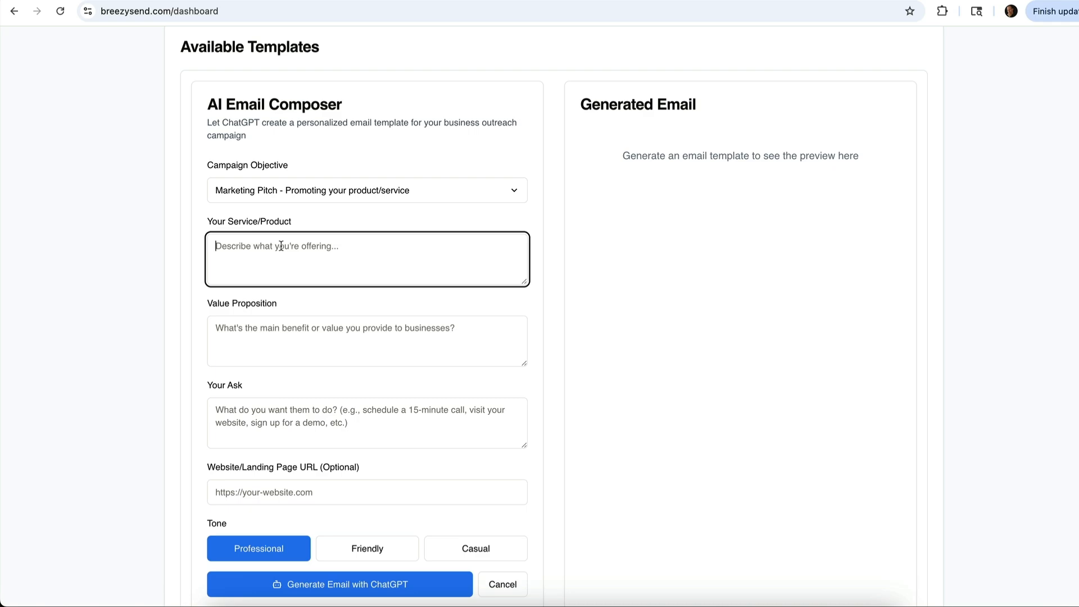
text(SEO services to gyms)
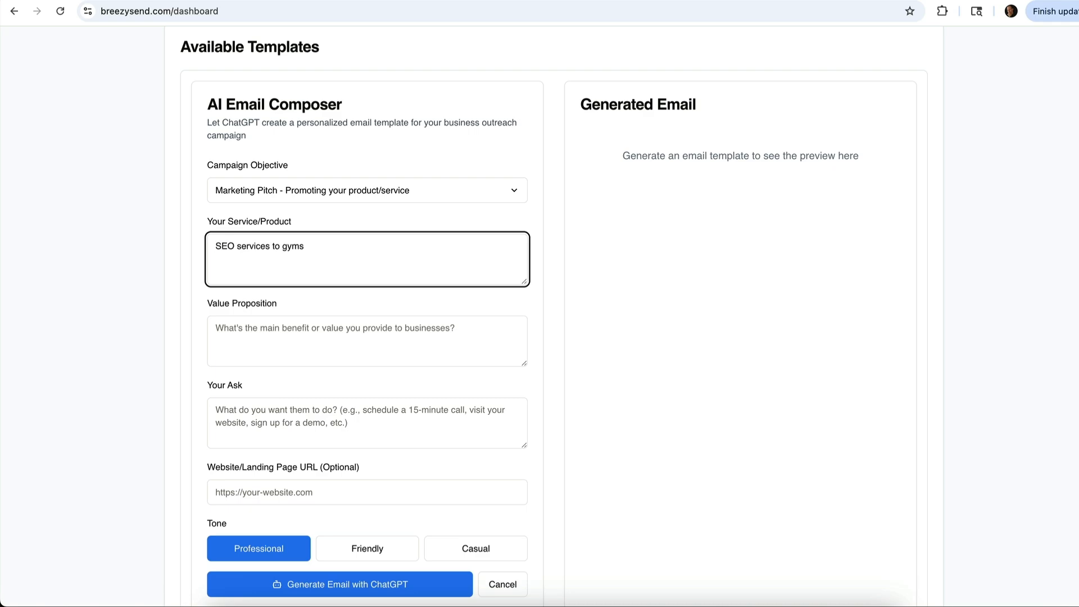
Enter the value proposition as two dashed lines: "20 years of experience" and "Rank #1 in Google or money back"
click(244, 333)
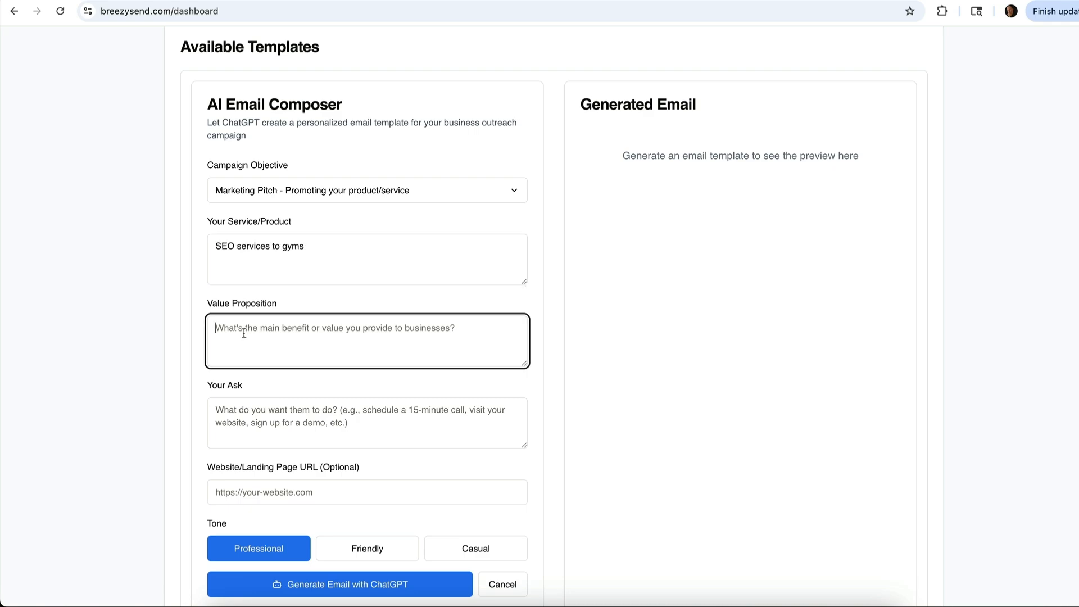
text(20 u)
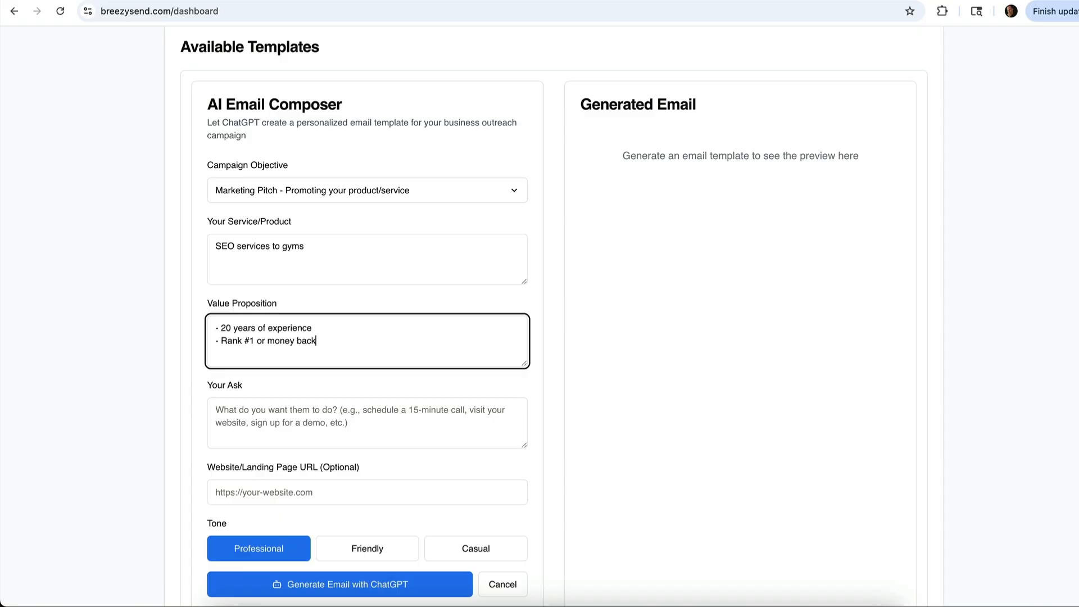
drag(318, 341, 220, 341)
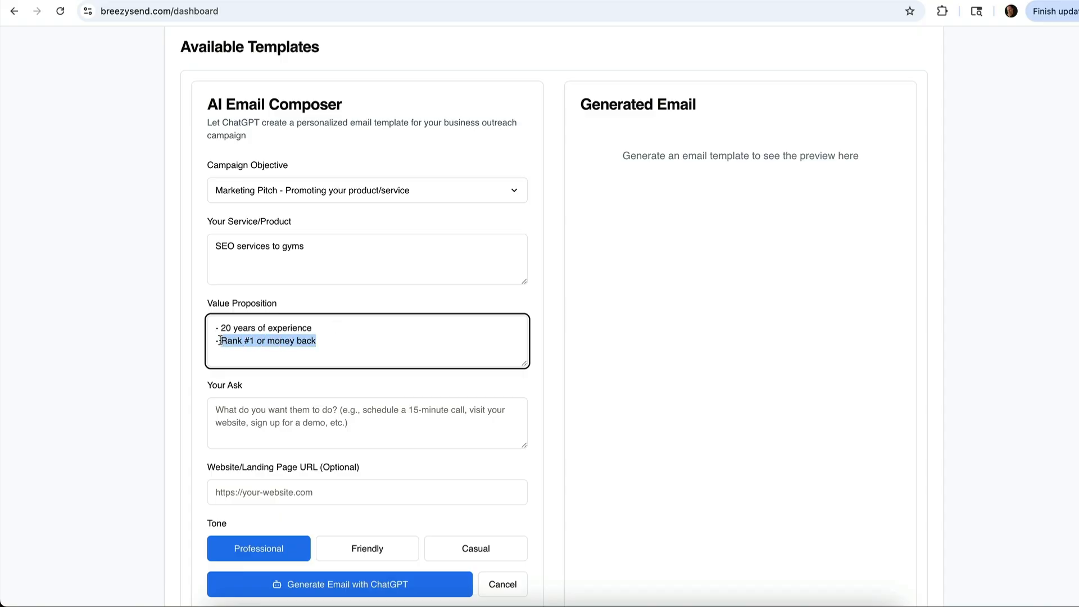
text(Rank #1 in Google or money back)
click(265, 415)
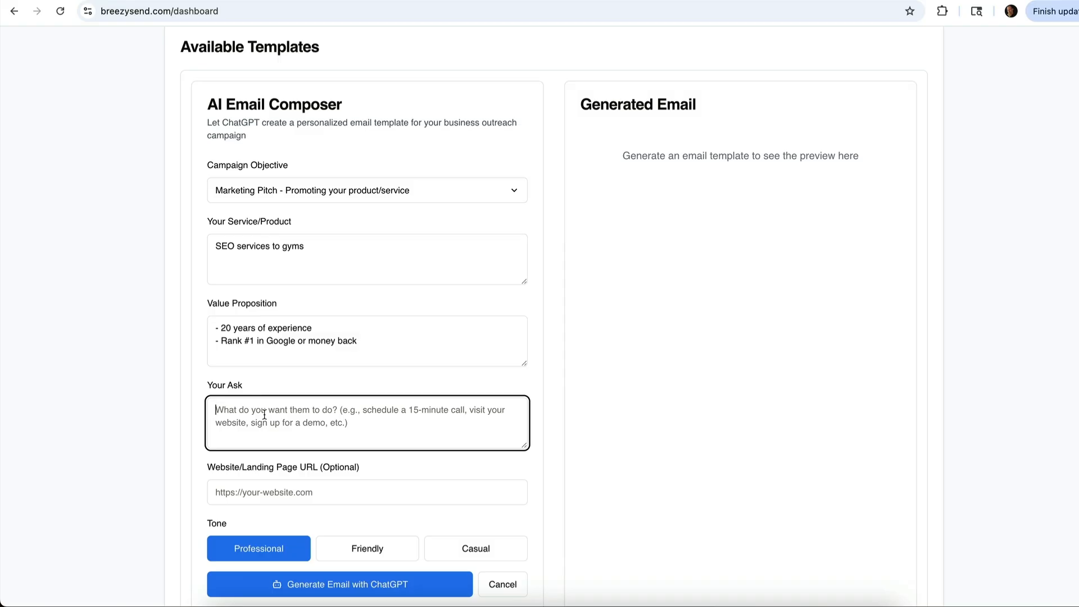
text(15-minute phone call)
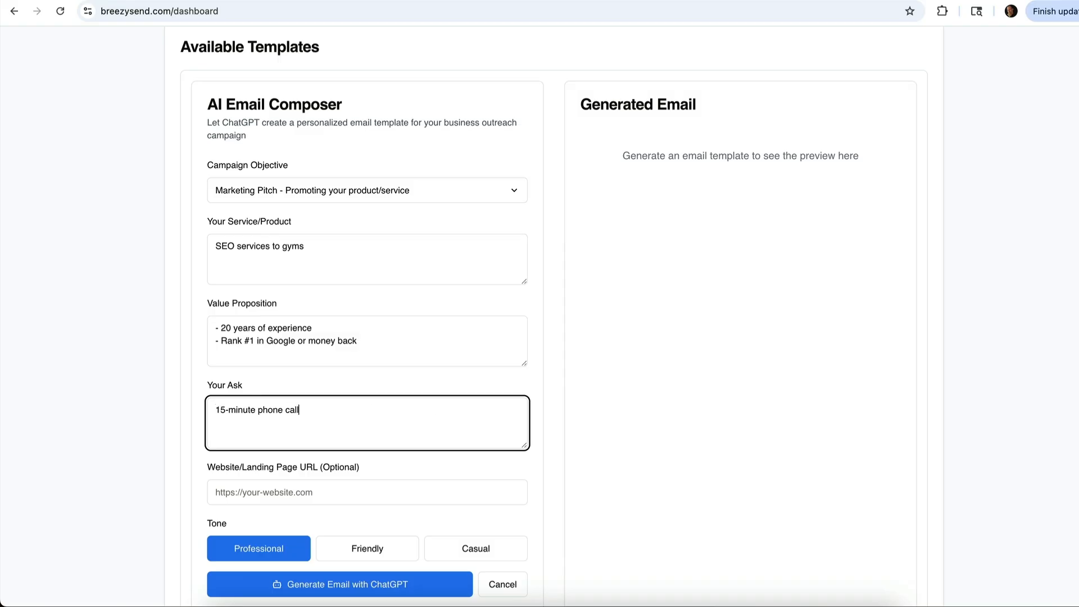
click(244, 481)
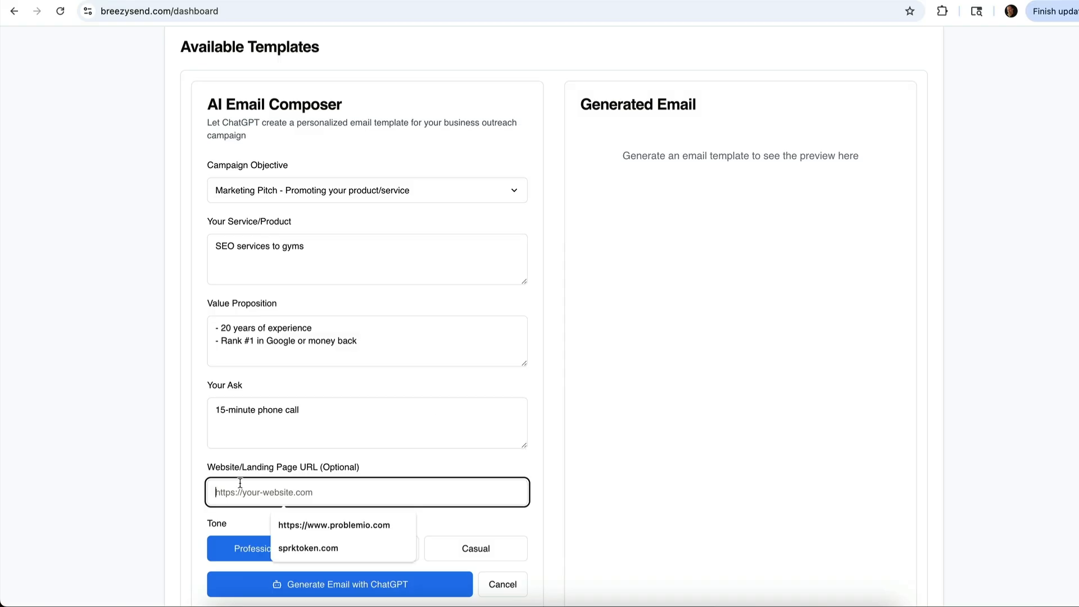
click(299, 529)
click(154, 499)
Generate the email with ChatGPT and read through its body text
scroll(157, 497, down, 2)
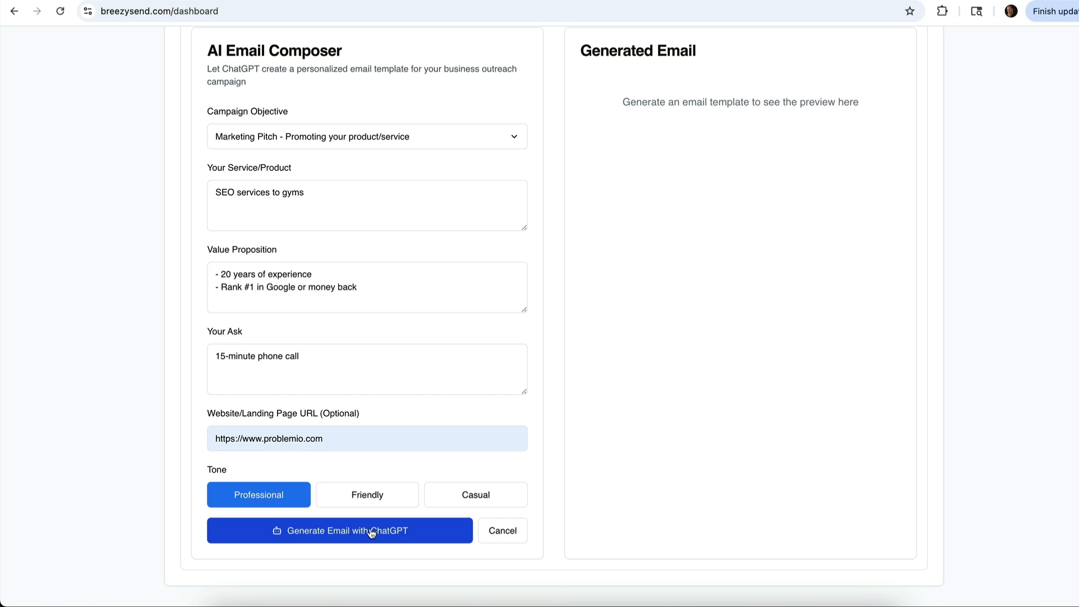
click(323, 534)
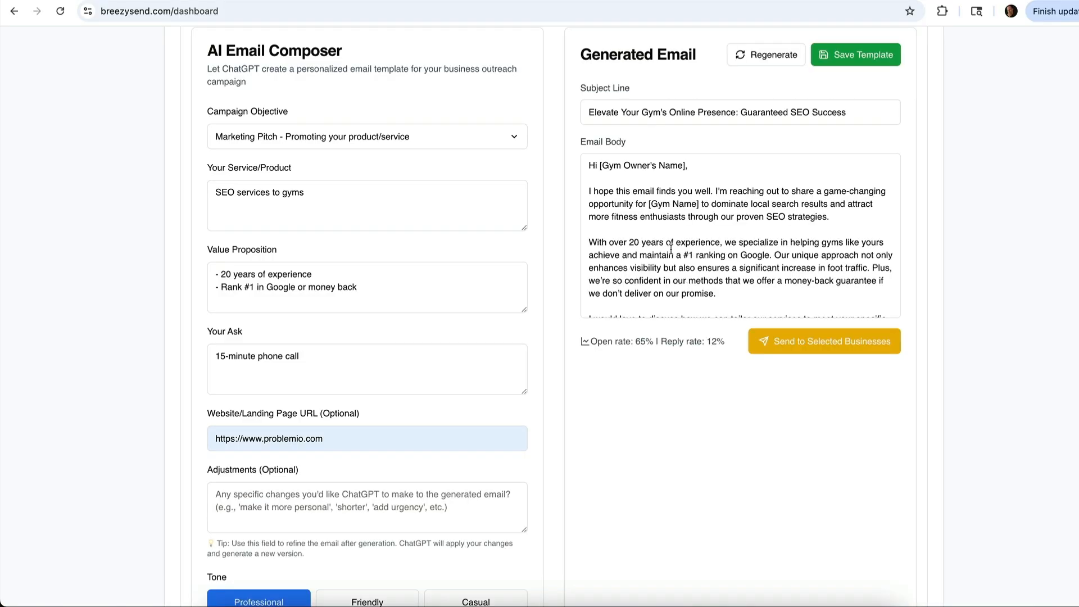
scroll(705, 231, down, 5)
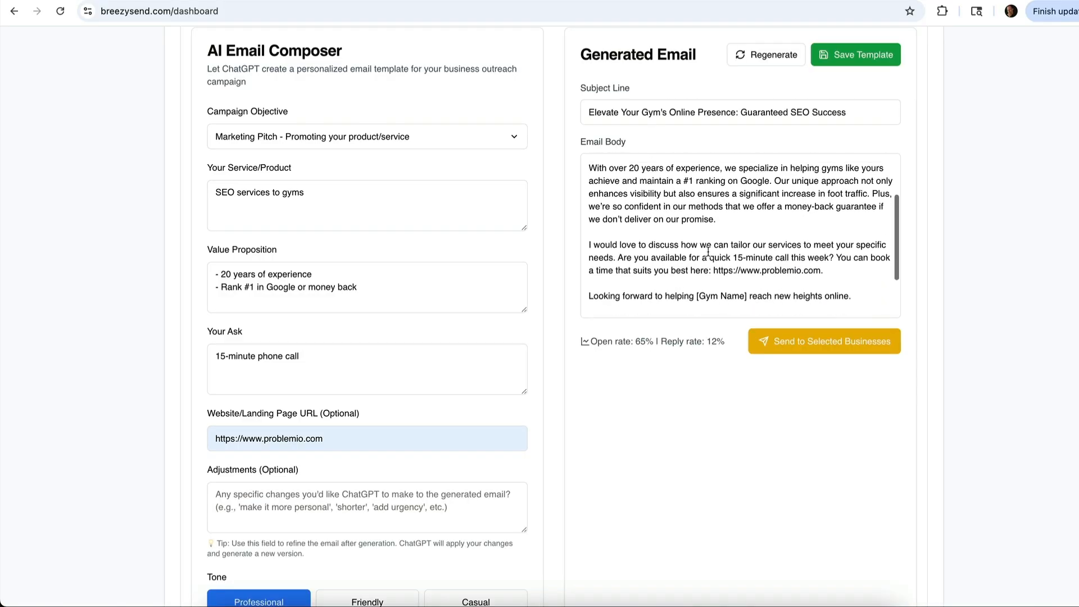
scroll(708, 251, up, 5)
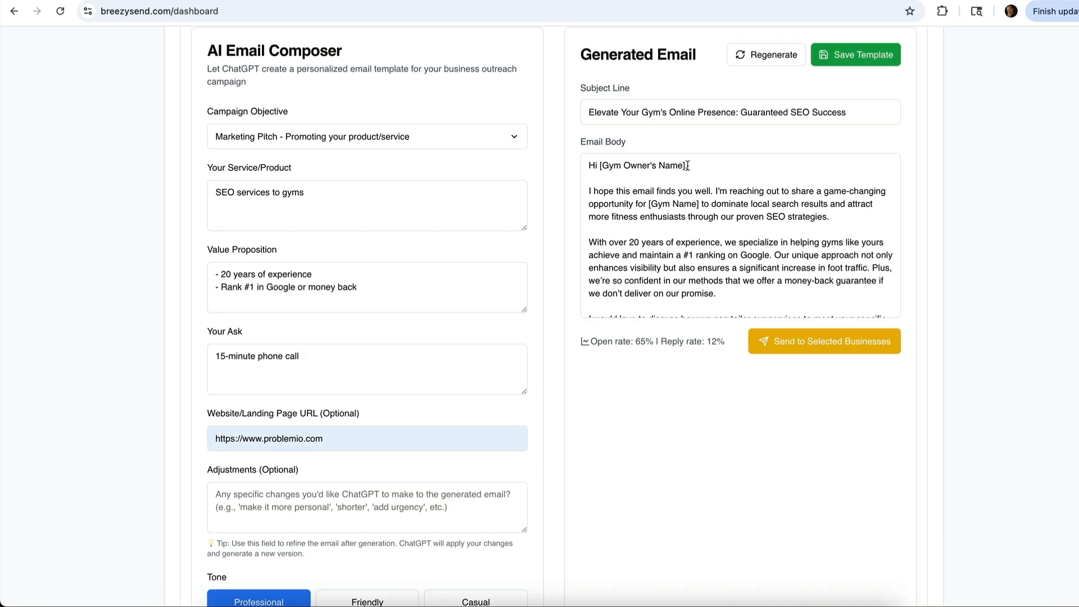
drag(686, 165, 693, 191)
scroll(709, 374, up, 2)
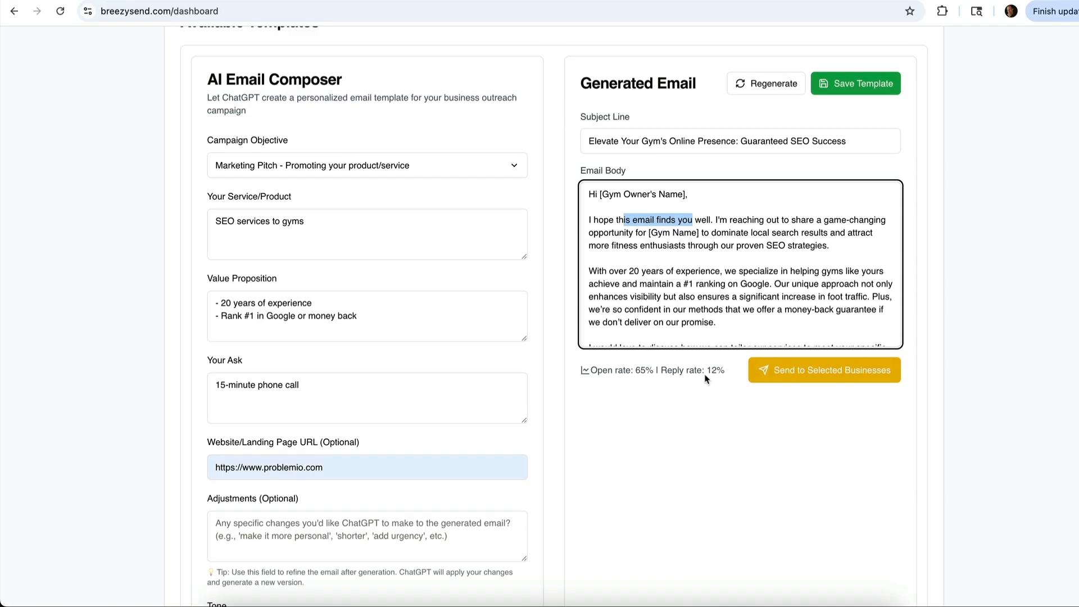
Regenerate the email and review the new version's opening, body and closing
click(766, 114)
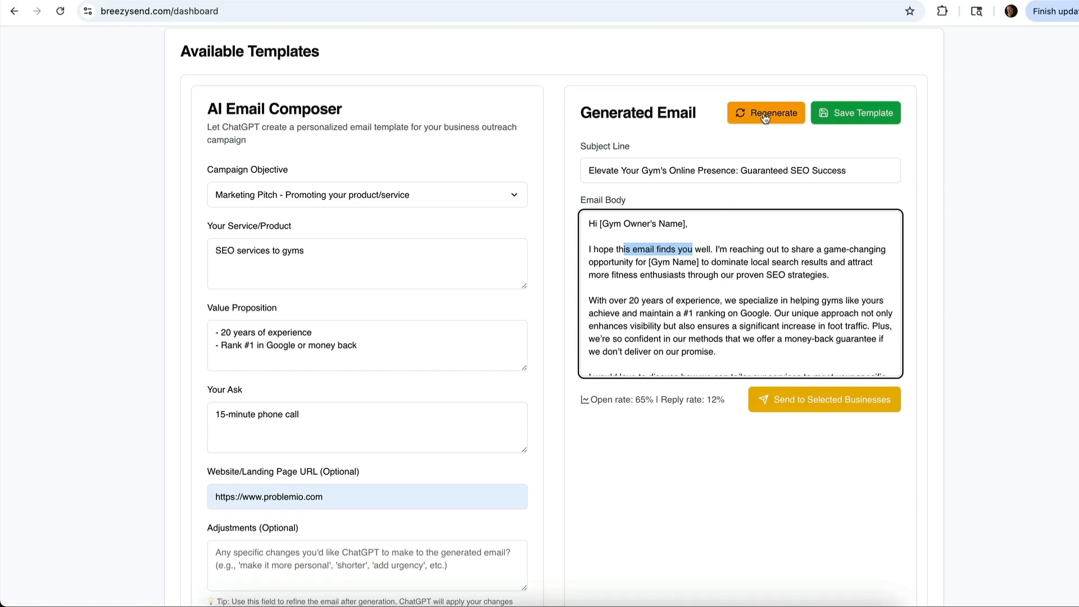
scroll(212, 403, down, 3)
drag(209, 403, 306, 406)
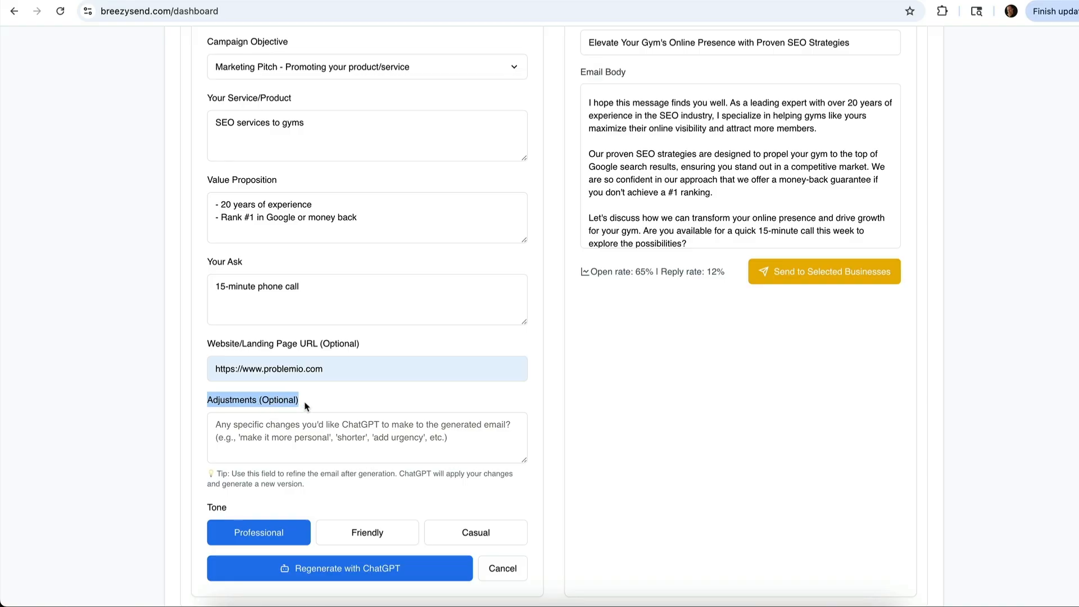
click(680, 180)
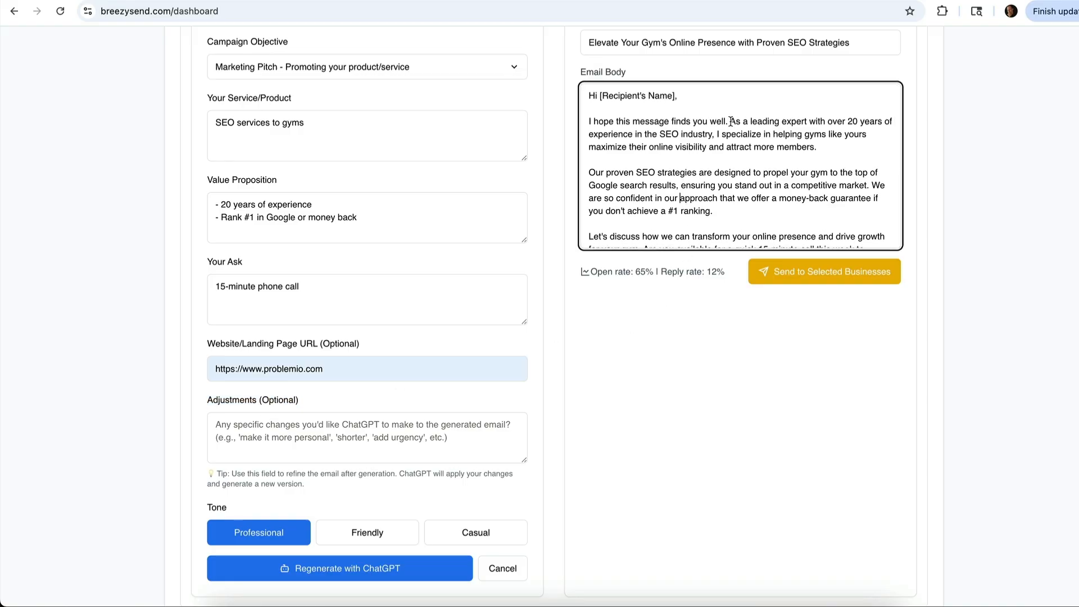
drag(729, 121, 589, 123)
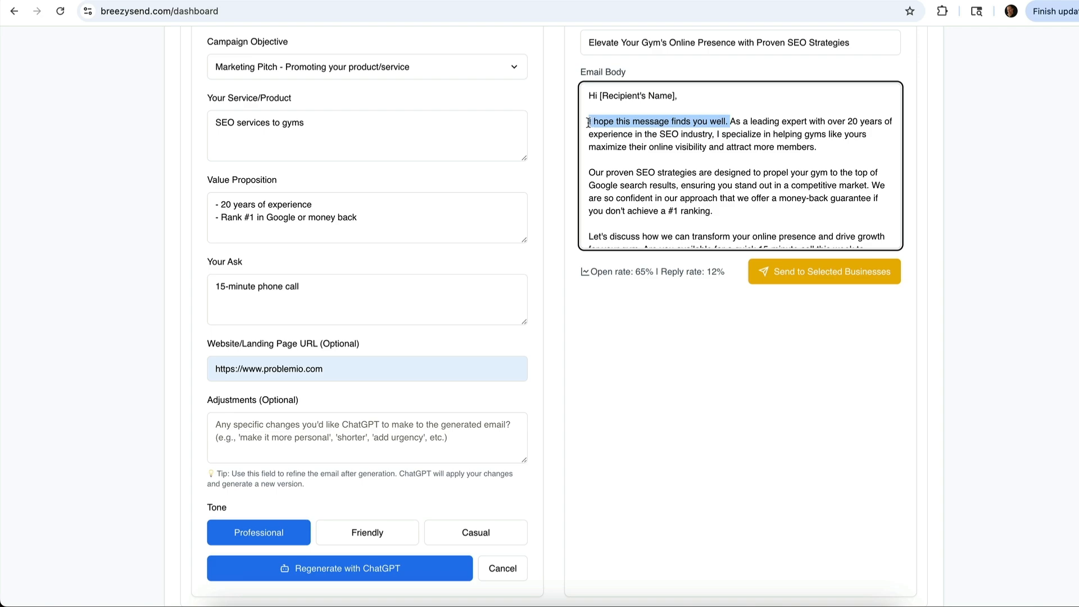
click(367, 421)
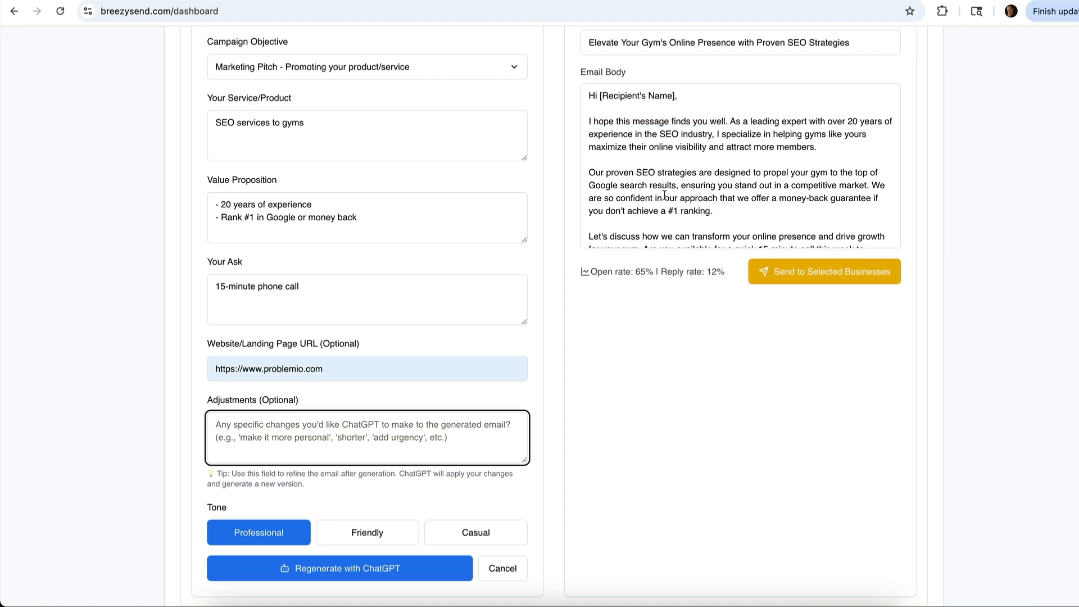
click(659, 145)
scroll(659, 129, down, 4)
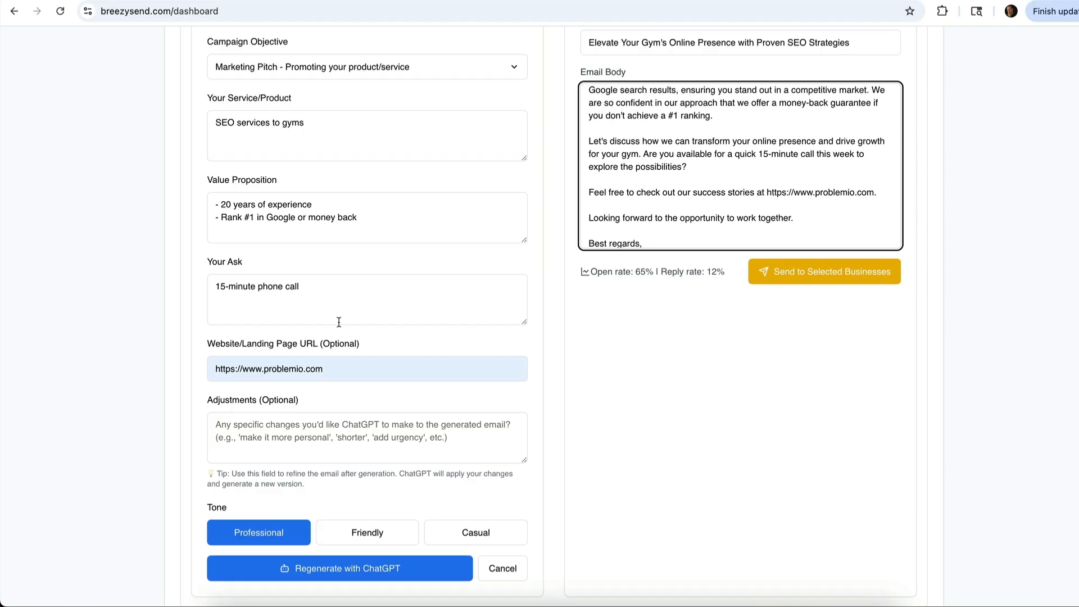
scroll(631, 361, up, 2)
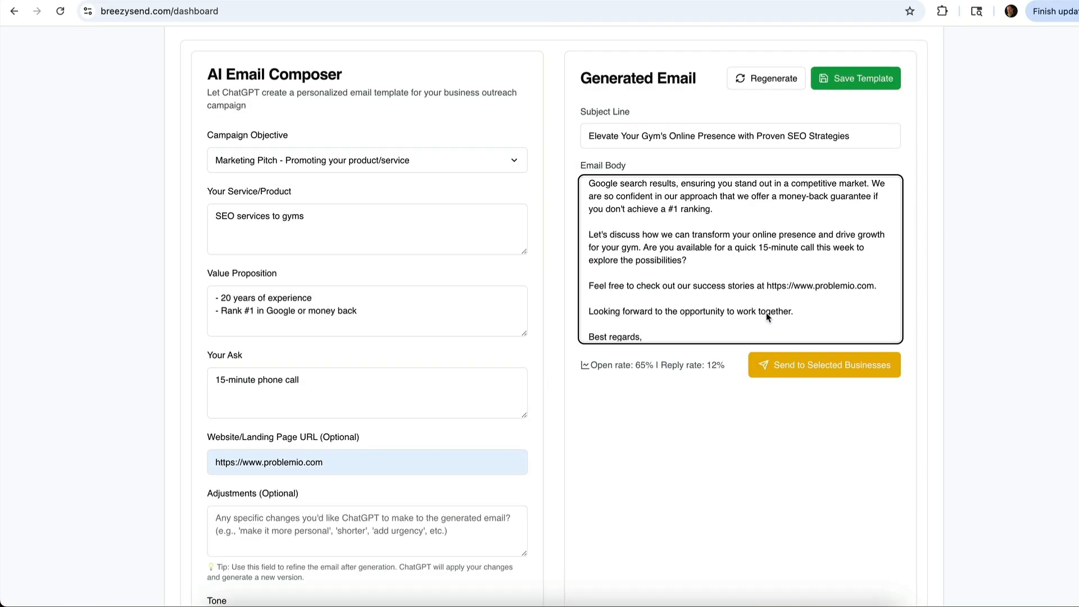
Save the generated email as a template named "SEO for gyms"
click(852, 81)
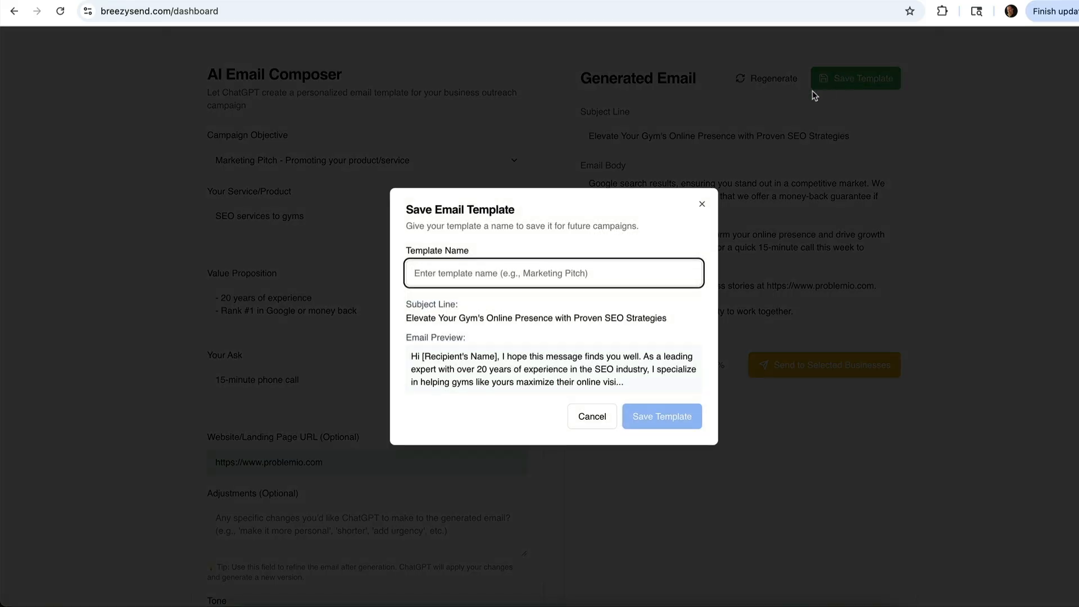
text(SEO for)
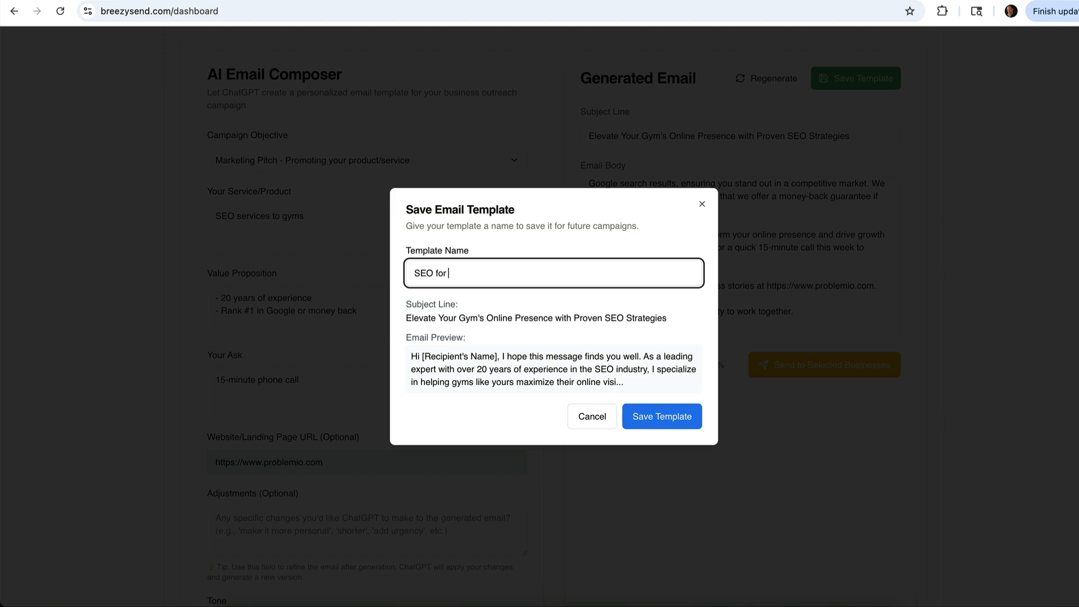
text( gyms)
click(663, 419)
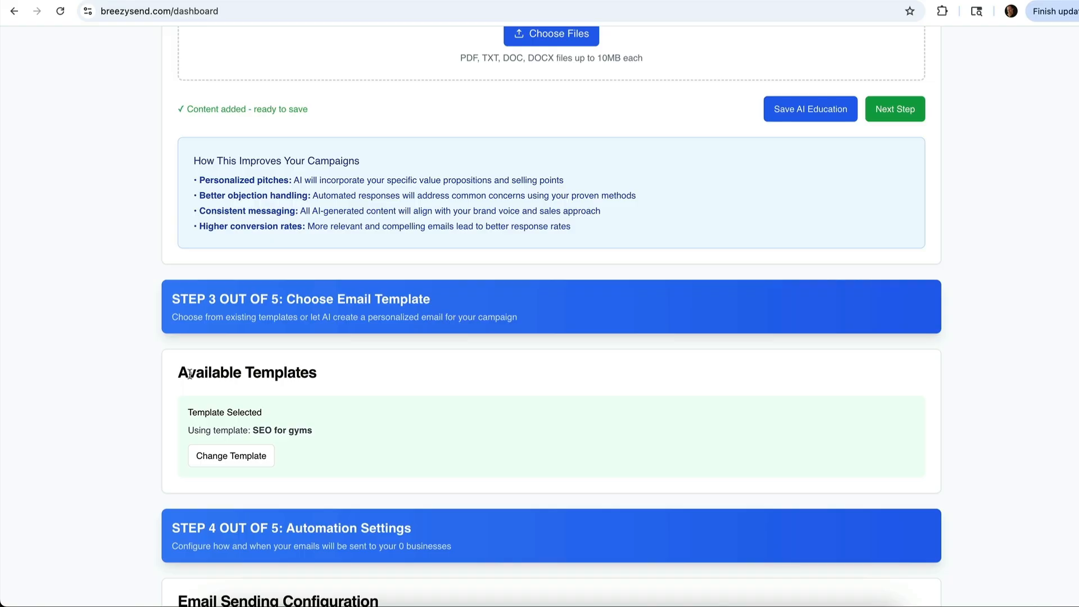
drag(188, 374, 309, 375)
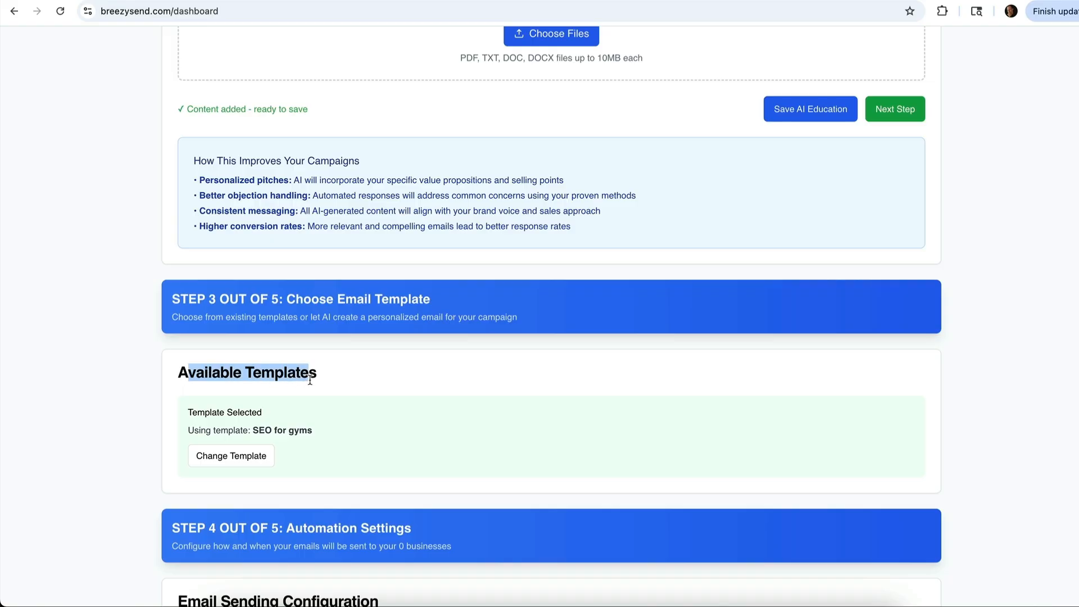
Check the selected SEO for gyms template, and go on to the Automation Settings section
drag(188, 412, 294, 429)
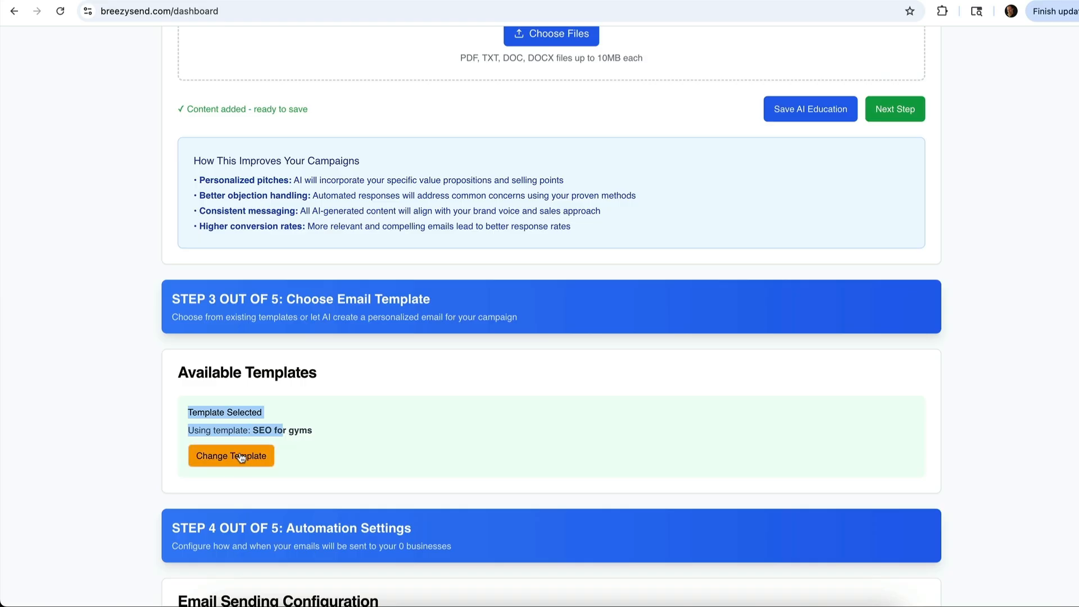
scroll(248, 460, down, 6)
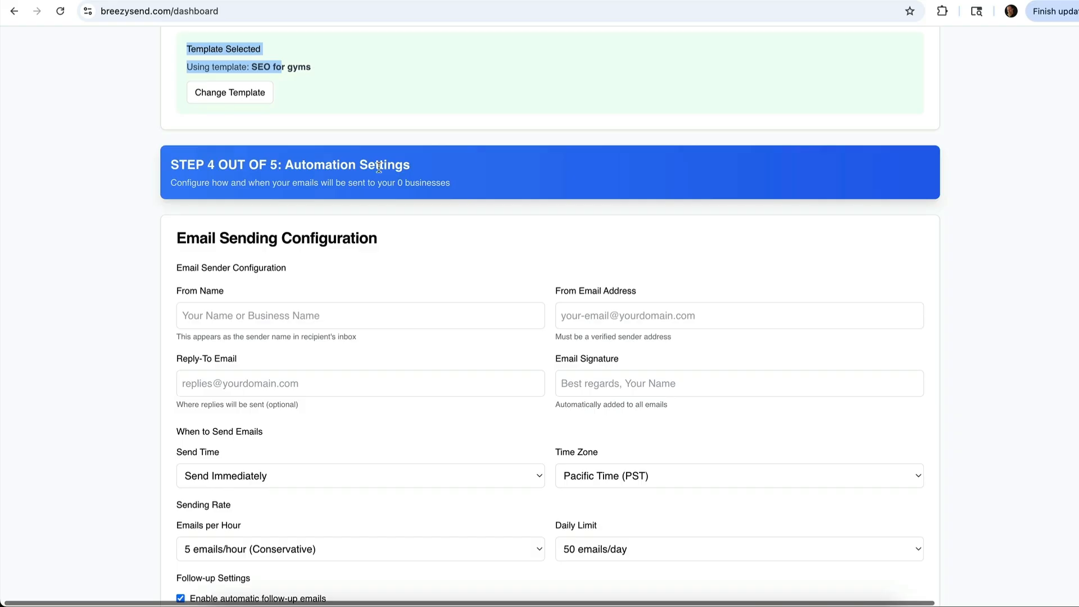
click(290, 164)
scroll(409, 189, down, 2)
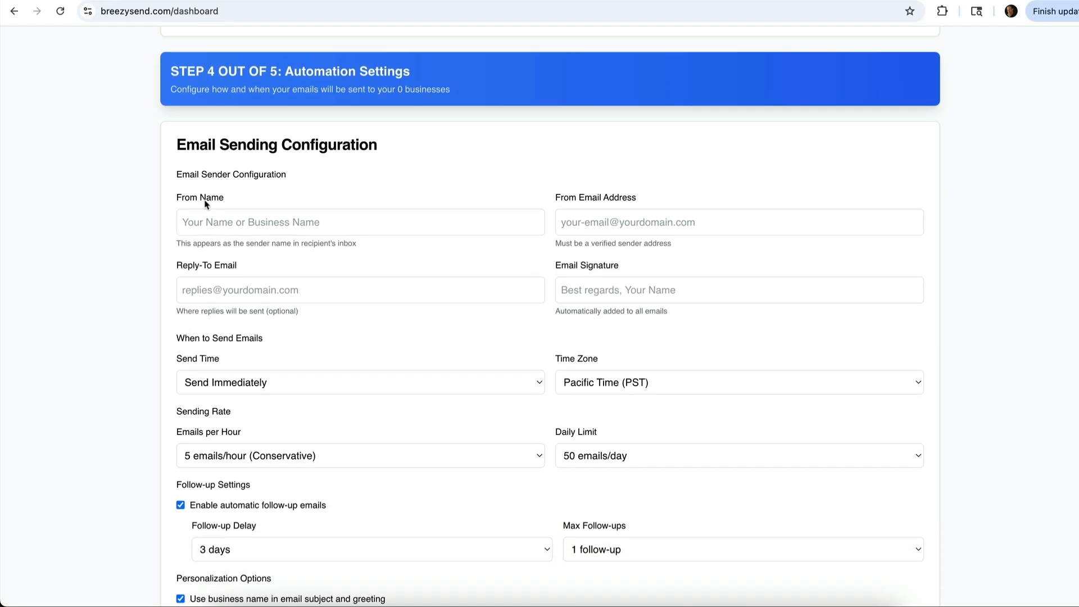
Examine the sender name and reply-to email fields in the email sender configuration without filling them in
click(210, 219)
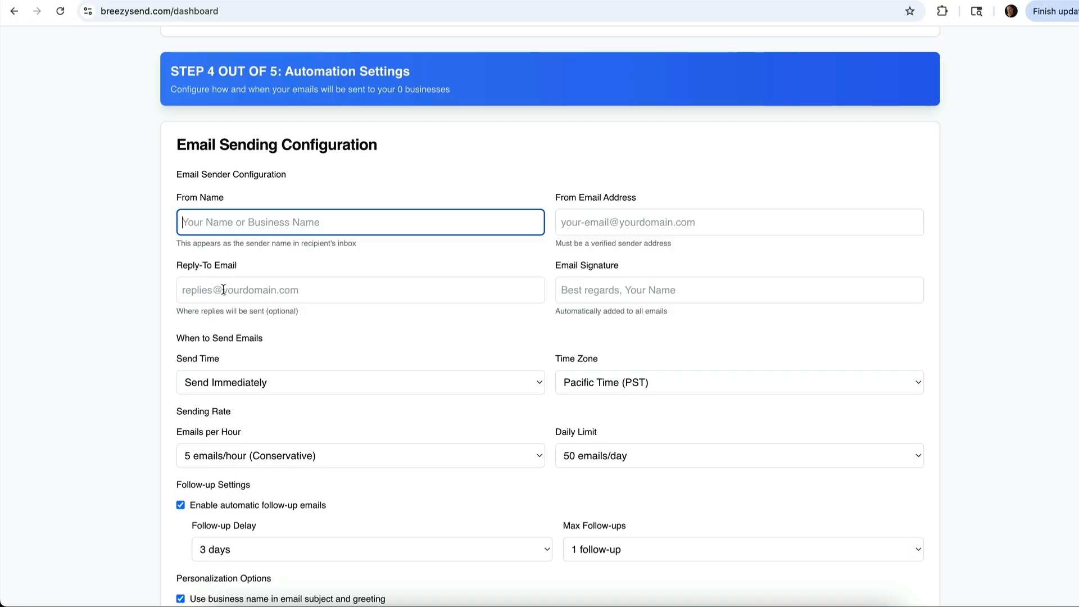
click(300, 290)
click(128, 314)
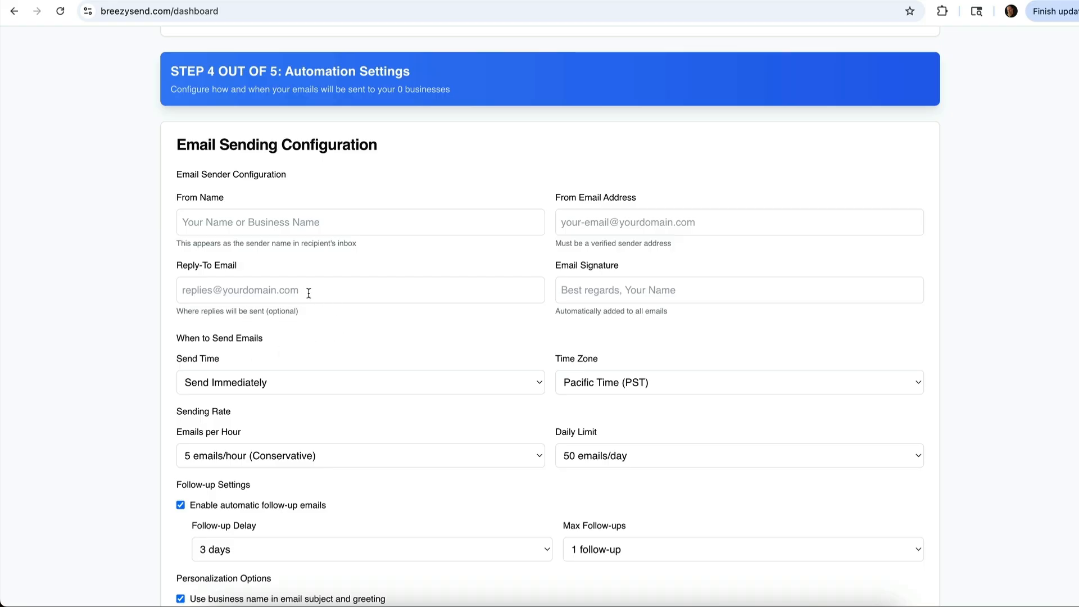
click(204, 291)
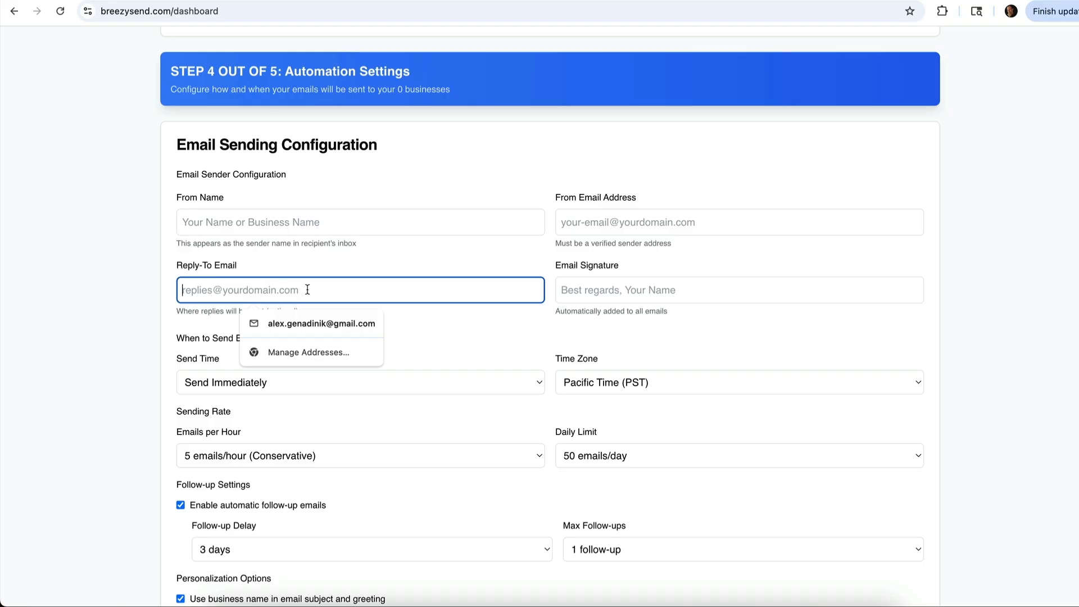
click(84, 256)
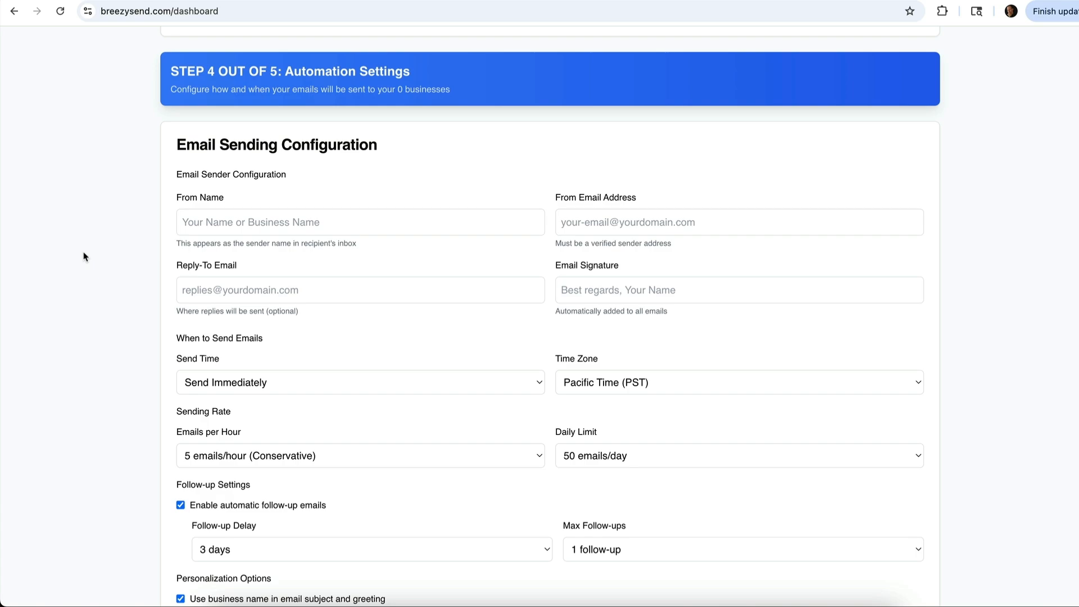
Set the maximum follow-ups to 3 and check the follow-up delay options, keeping 3 days
scroll(124, 357, down, 3)
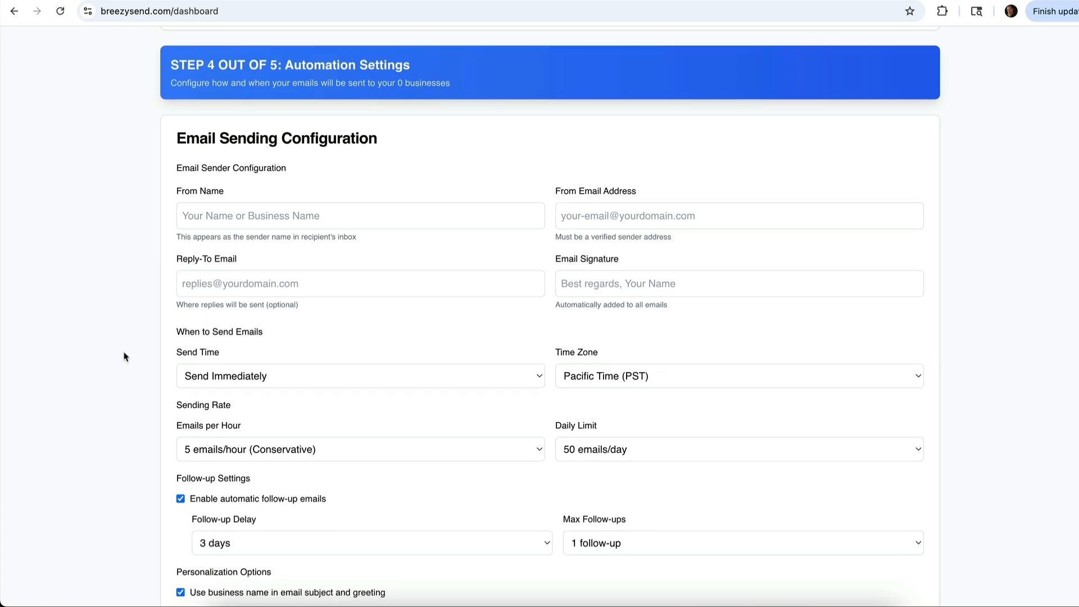
scroll(216, 385, down, 2)
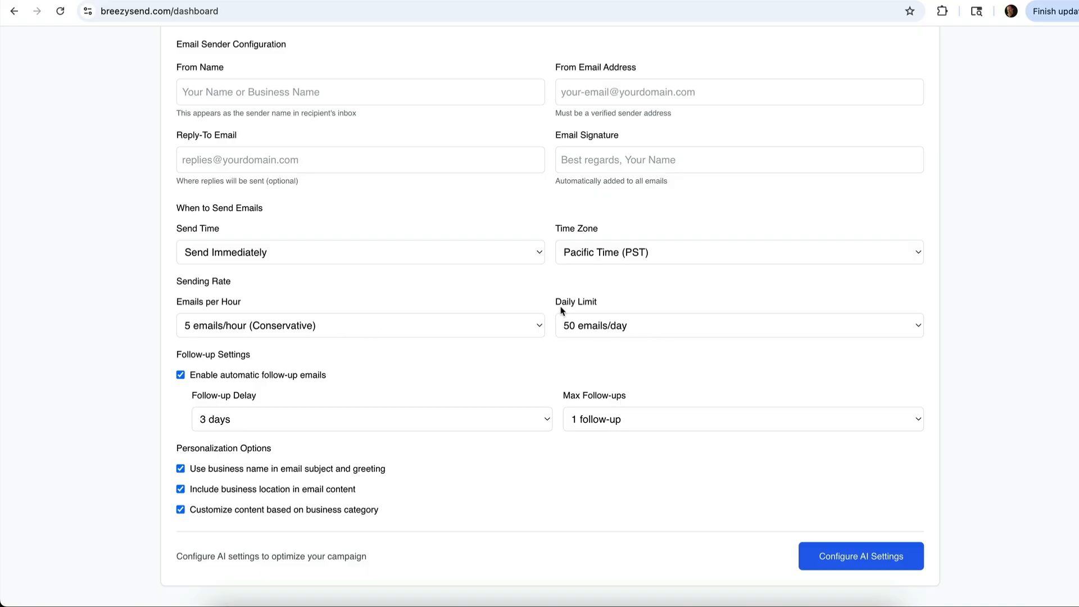
click(620, 422)
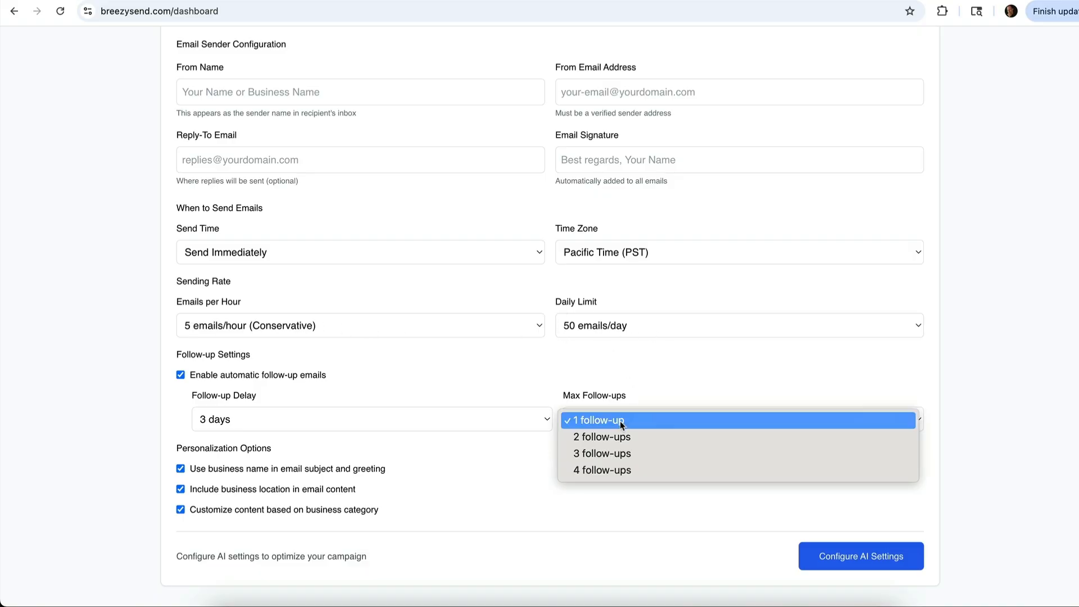
click(601, 458)
click(226, 421)
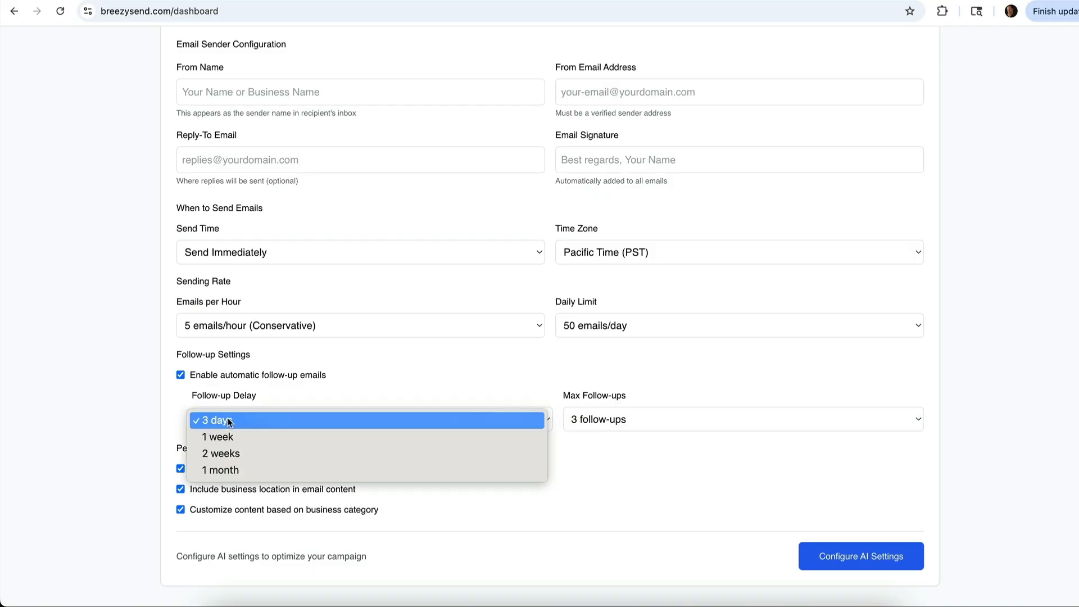
scroll(537, 272, up, 1)
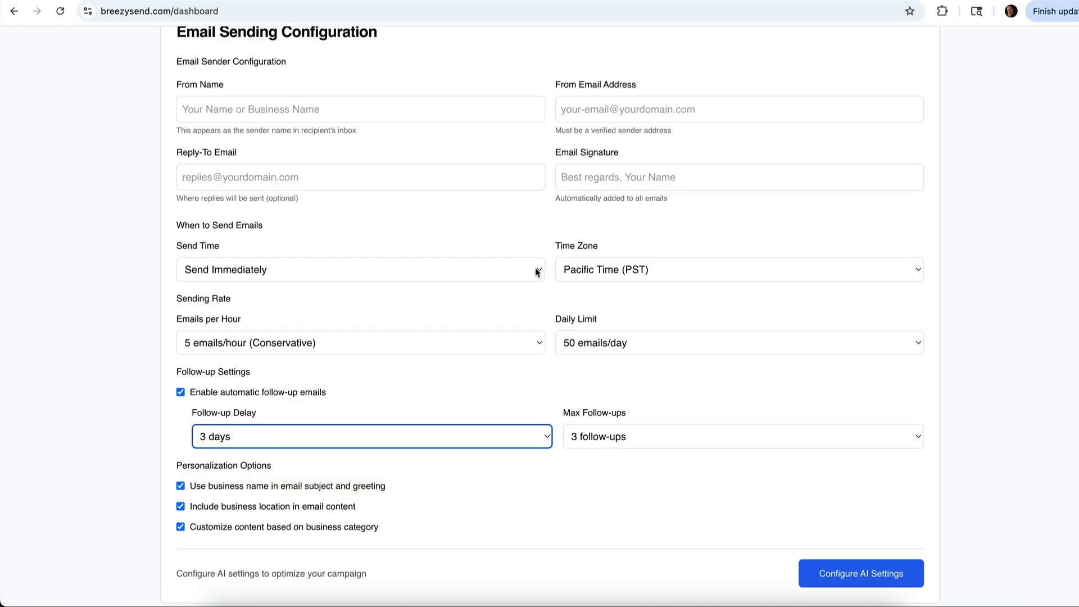
Check the send time options, keep Send Immediately, and continue to configuring the AI settings
click(537, 272)
click(535, 272)
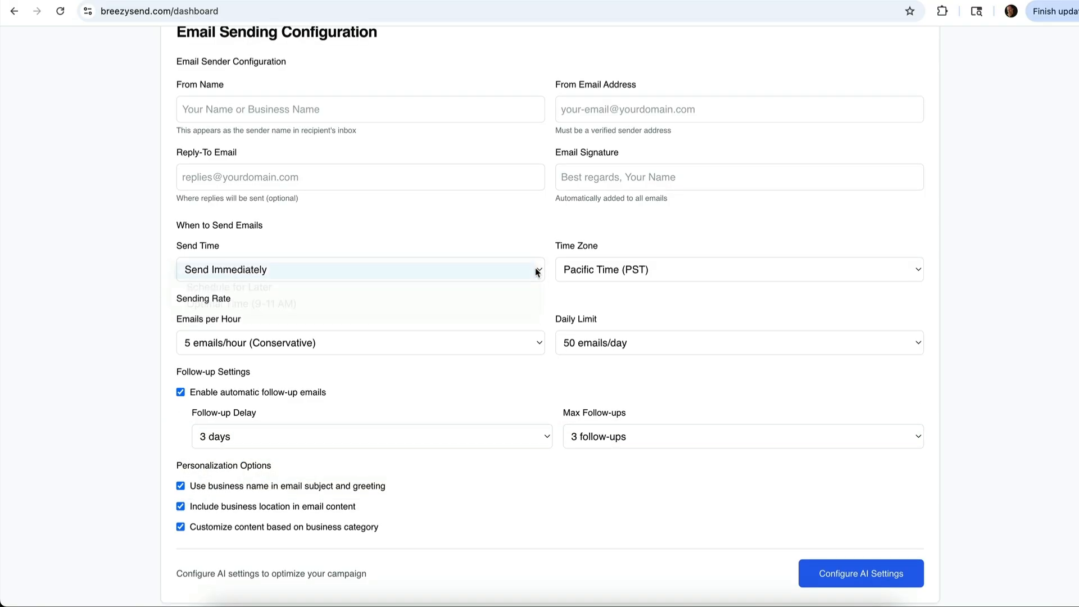
click(602, 179)
click(517, 212)
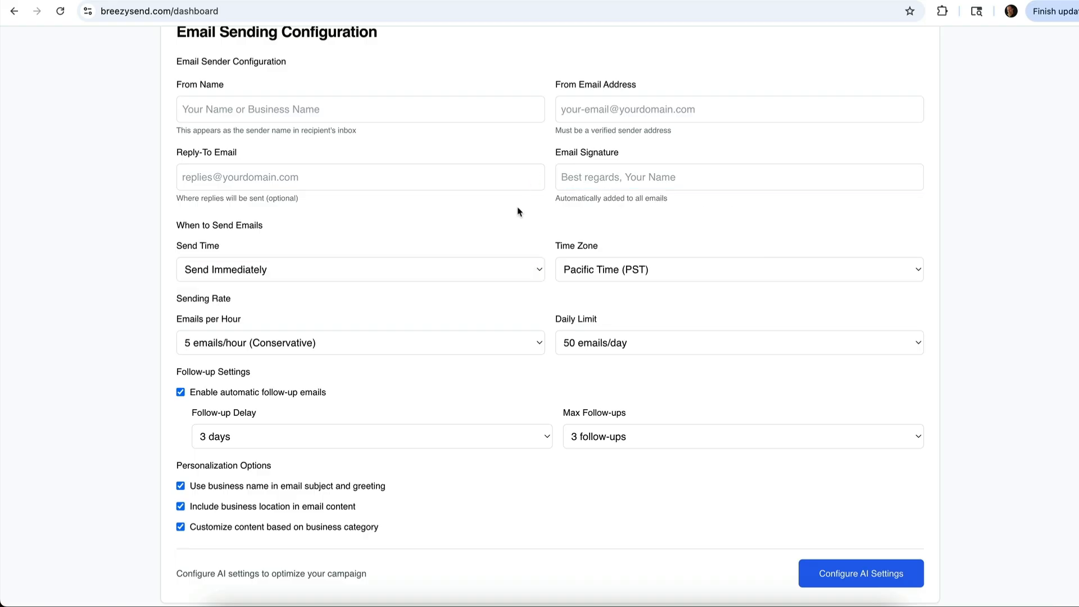
scroll(518, 212, down, 1)
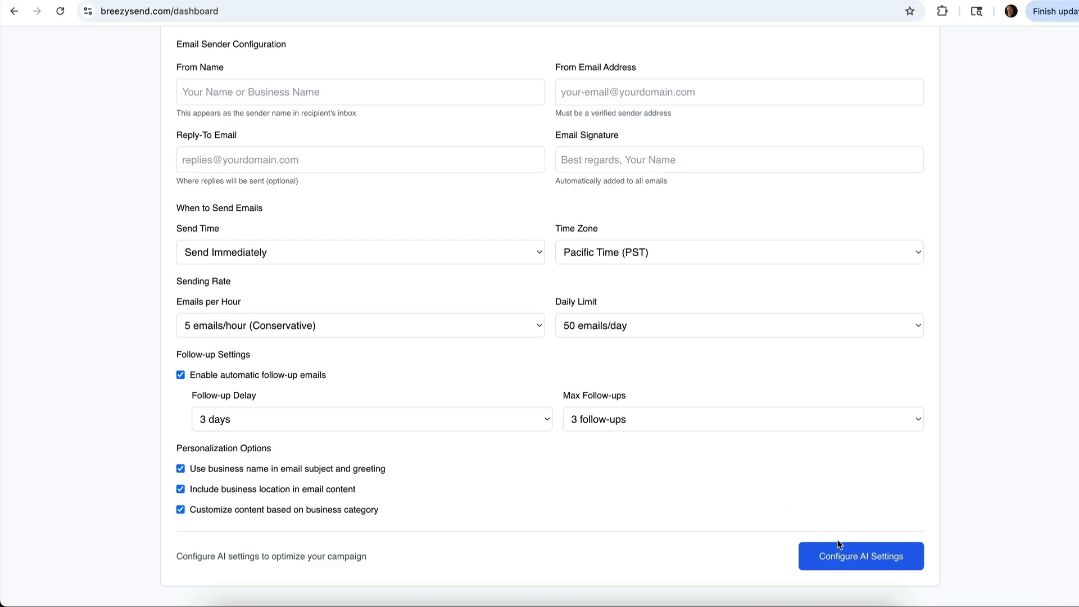
scroll(846, 556, down, 1)
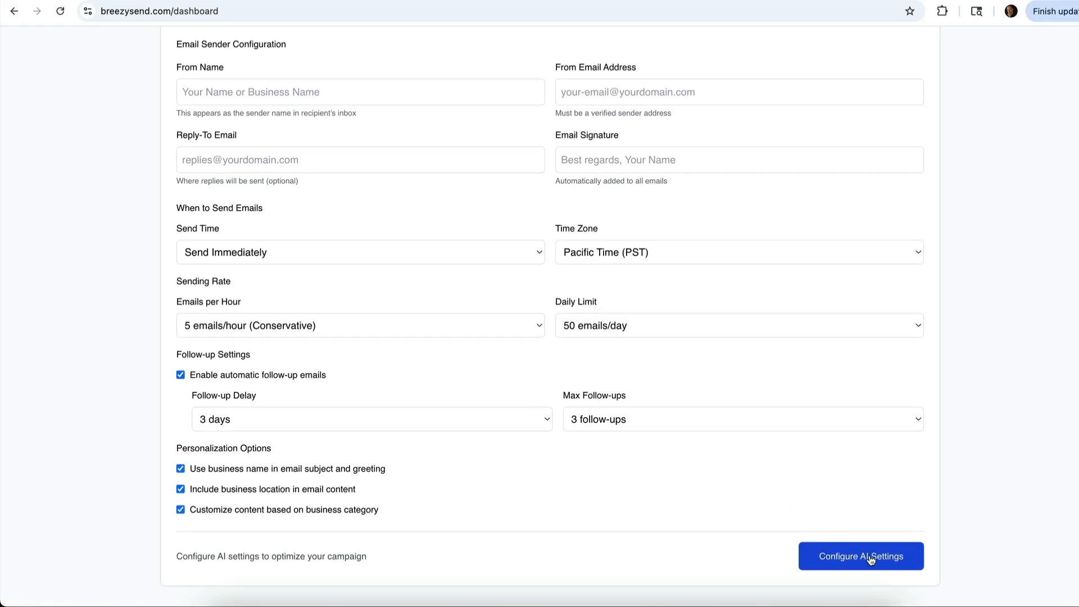
click(870, 560)
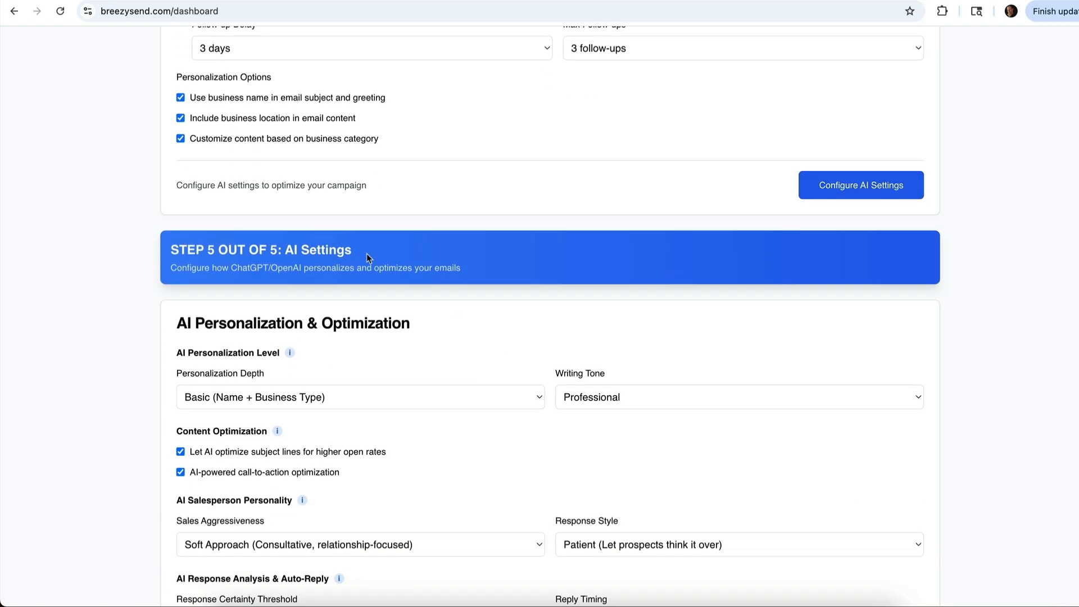
Look through the AI reply timing and sales aggressiveness options, keeping Immediate (Within 5 minutes) and Soft Approach
scroll(367, 254, down, 5)
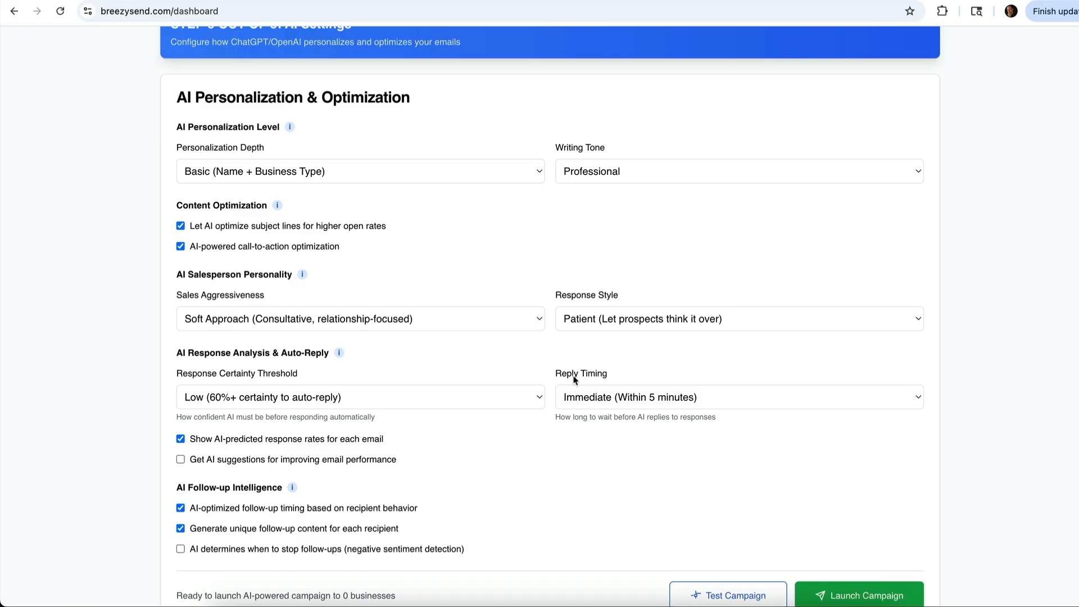
click(692, 399)
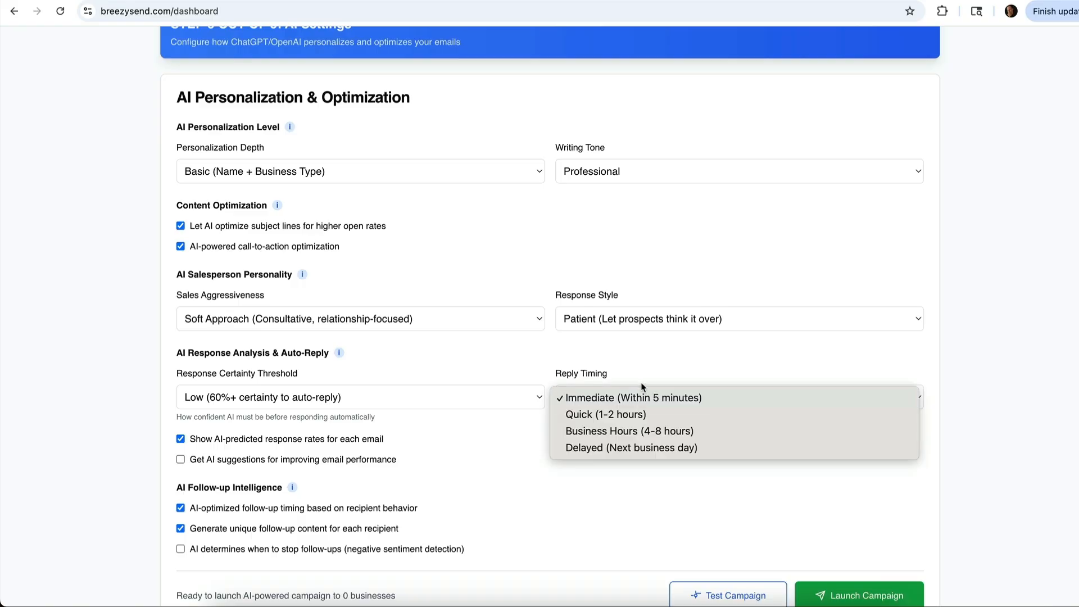
click(611, 396)
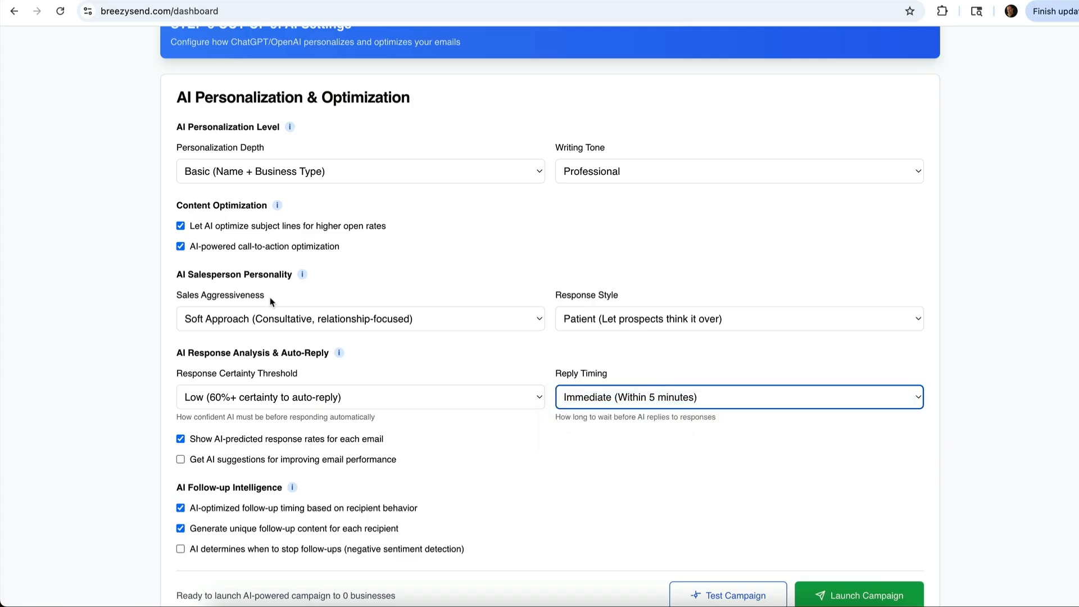
click(238, 321)
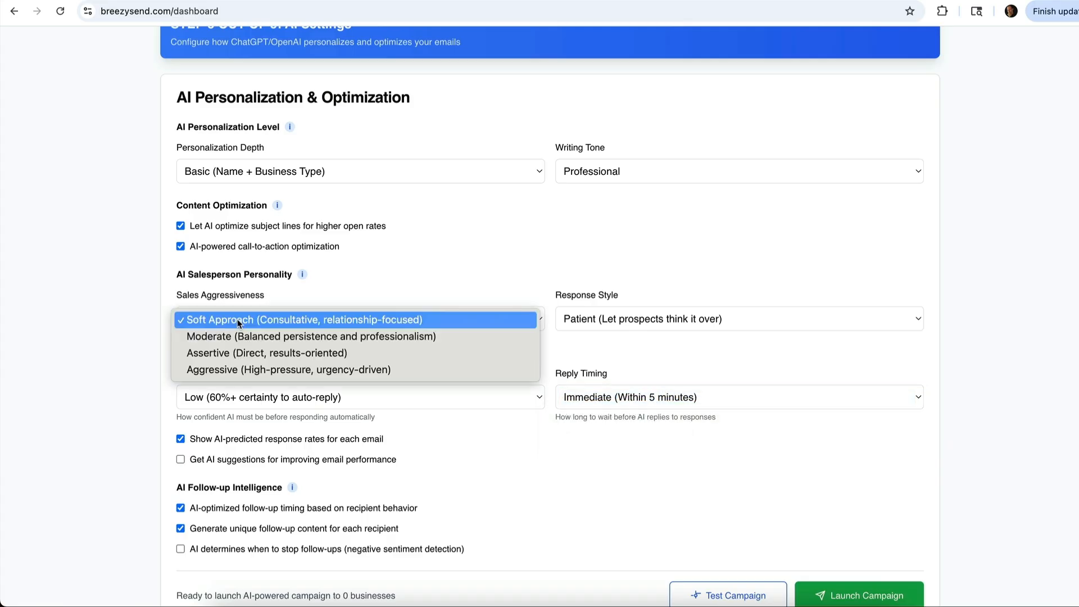
click(129, 369)
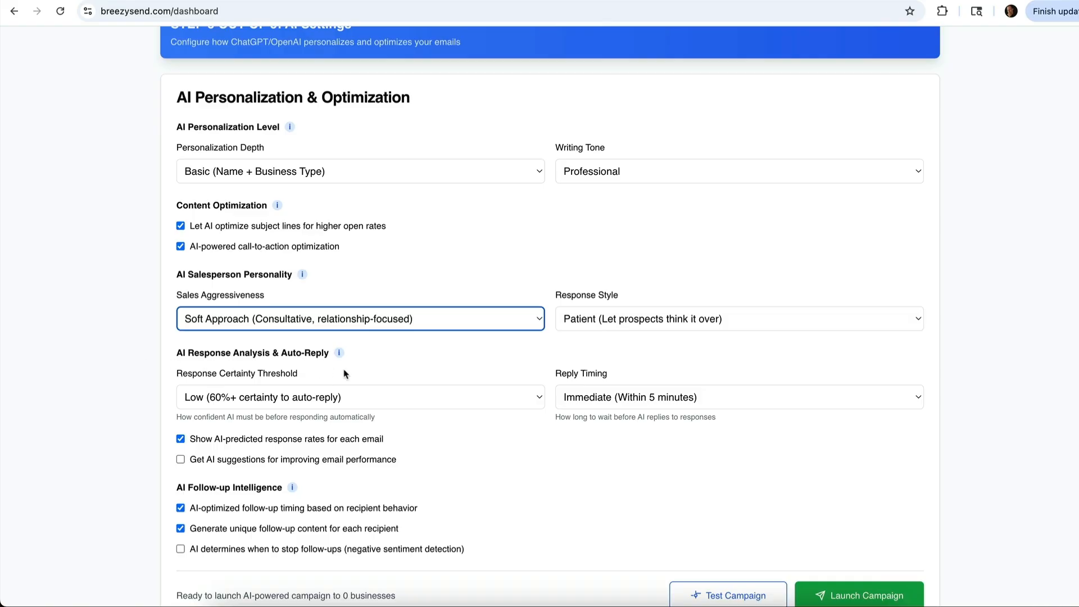
Open the campaign test form, fill in the tester's email address, and close the form without sending
scroll(679, 386, down, 2)
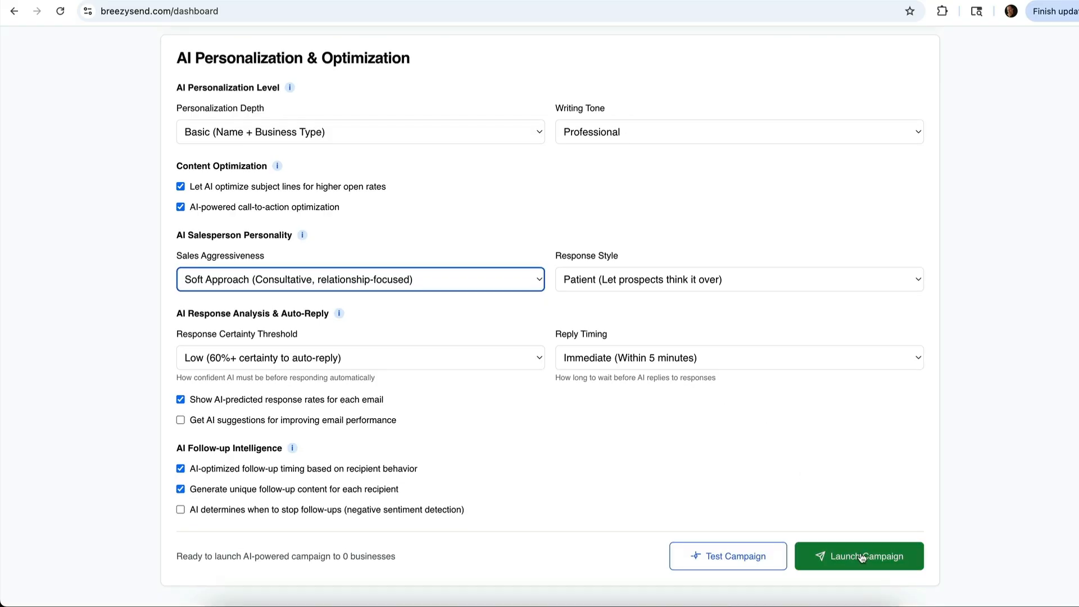
click(731, 564)
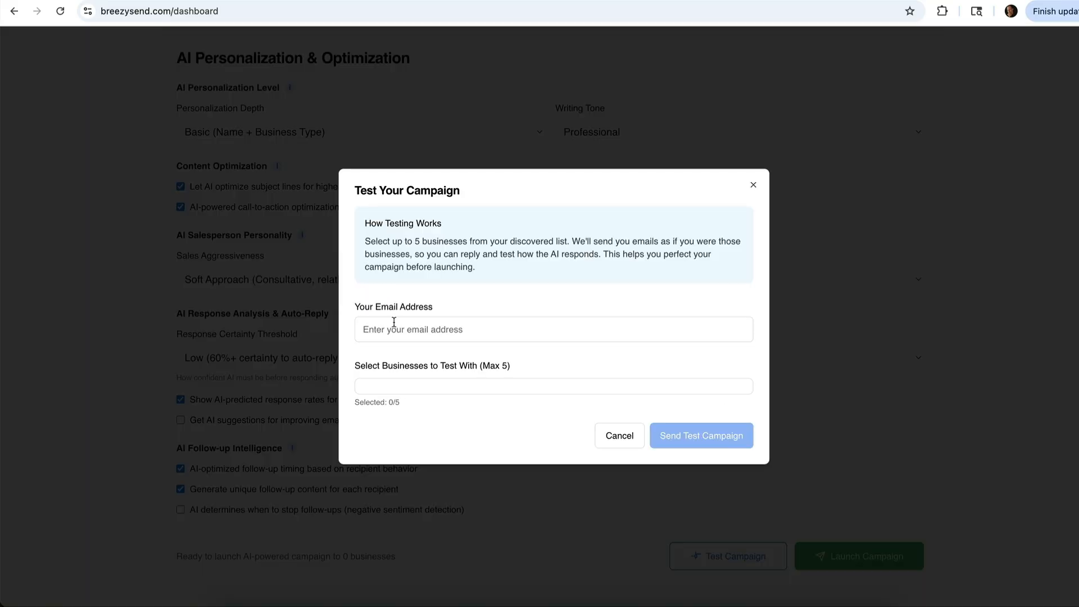
click(391, 326)
click(464, 361)
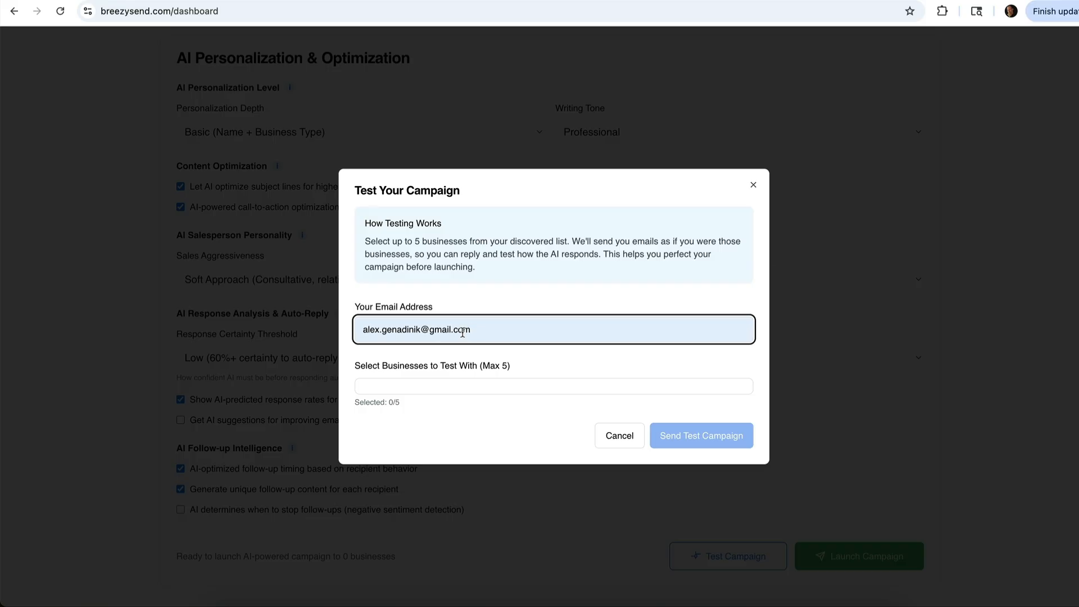
click(752, 190)
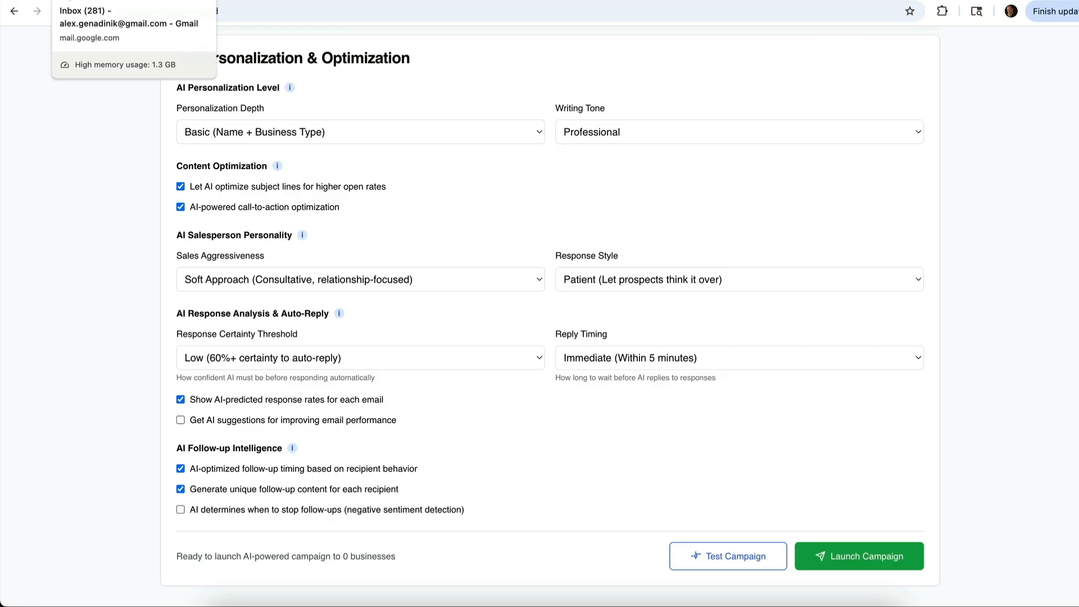
Switch to Gmail and read the test notice and opening question in the "[TEST] Seo services" email
click(66, 2)
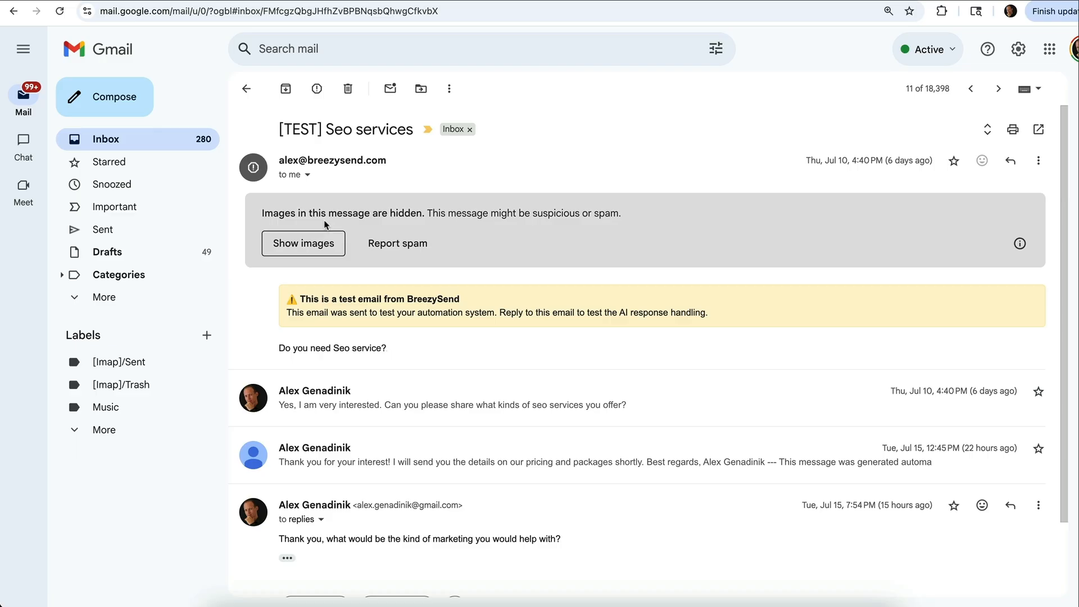
drag(471, 304, 358, 301)
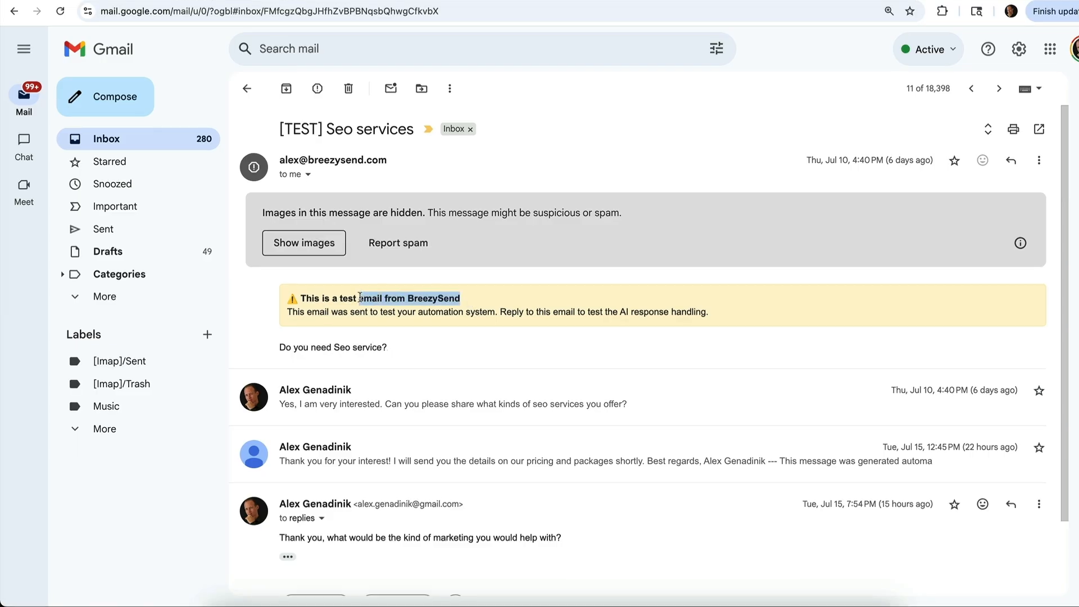
drag(388, 348, 281, 346)
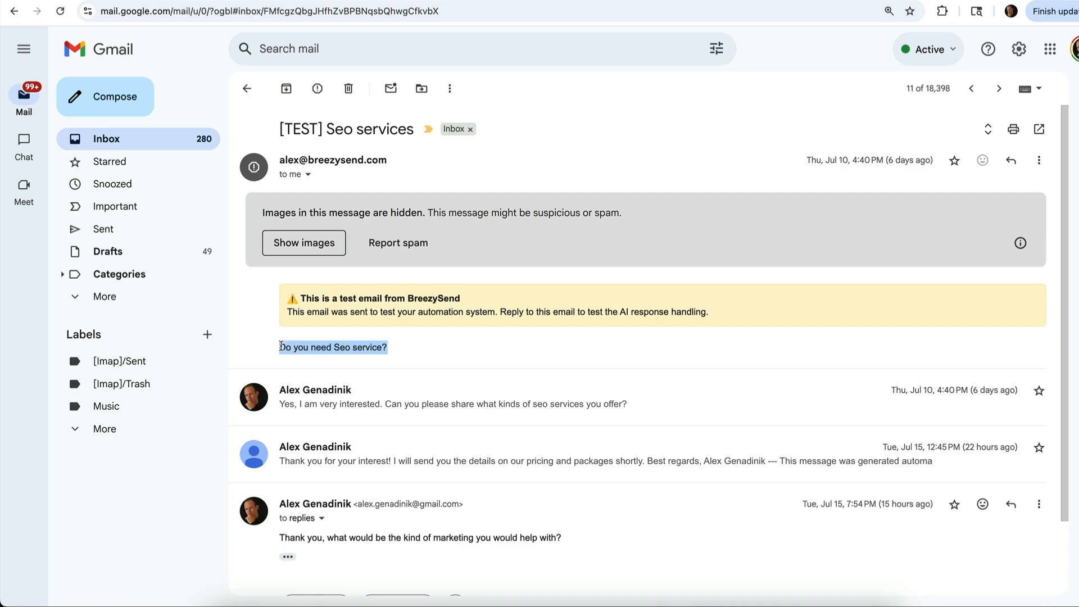
click(303, 347)
drag(389, 347, 281, 349)
Expand the first reply in the conversation and read its question about SEO services
click(291, 405)
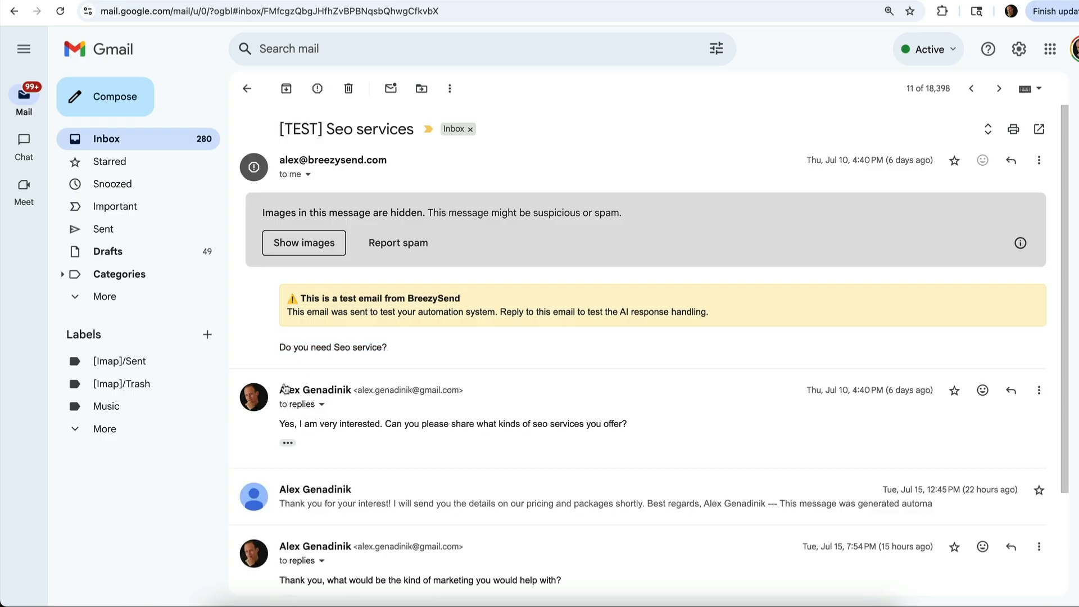
mouse_move(284, 389)
drag(280, 423, 623, 423)
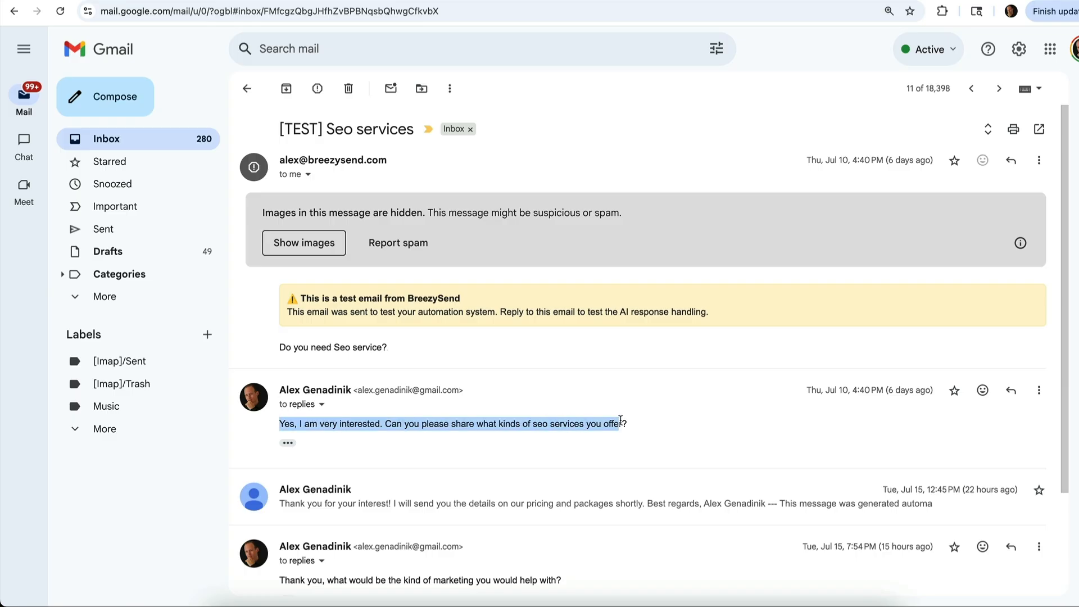
scroll(416, 423, down, 2)
Expand the automated response, examine its sender address and message, and read the final reply in the conversation
click(416, 376)
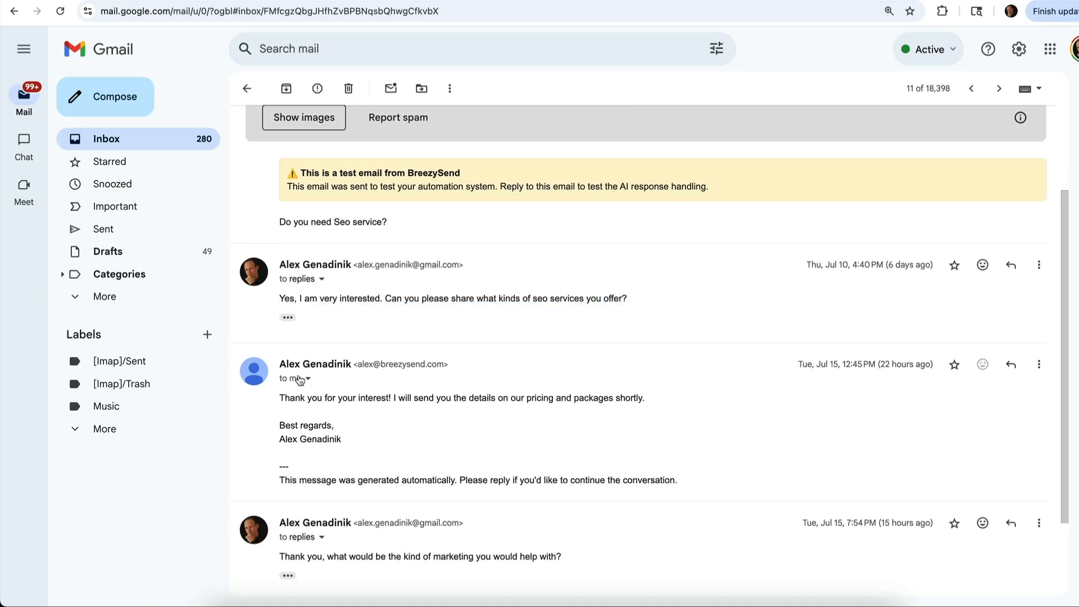
drag(359, 366, 444, 371)
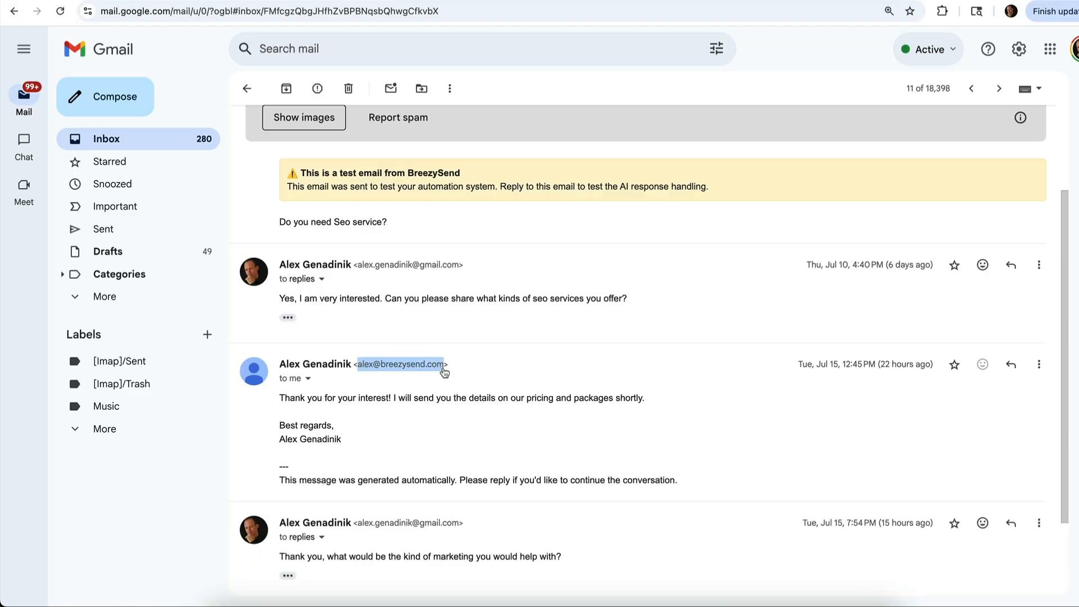
drag(296, 399, 562, 400)
scroll(562, 404, down, 2)
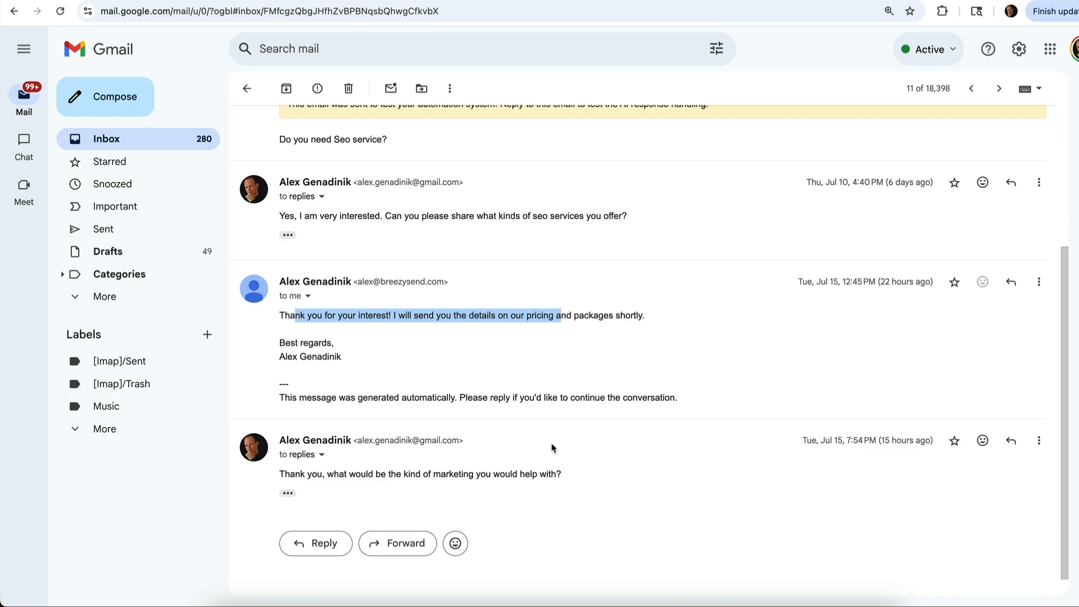
click(280, 441)
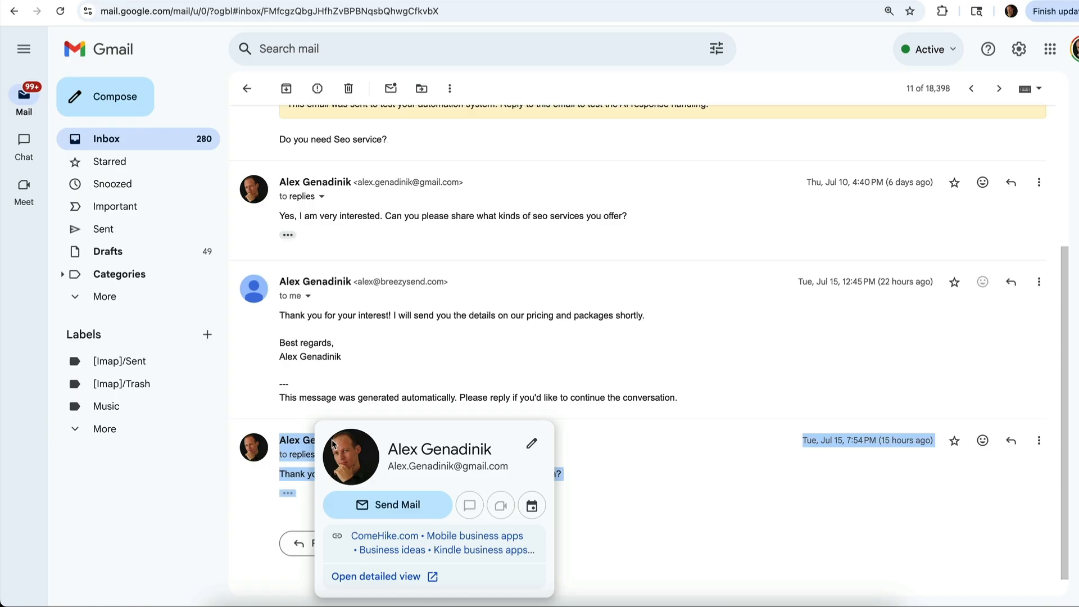
Reread the marketing question in the conversation's last reply and switch to BreezySend to find the Response Certainty Threshold setting
drag(334, 474, 498, 478)
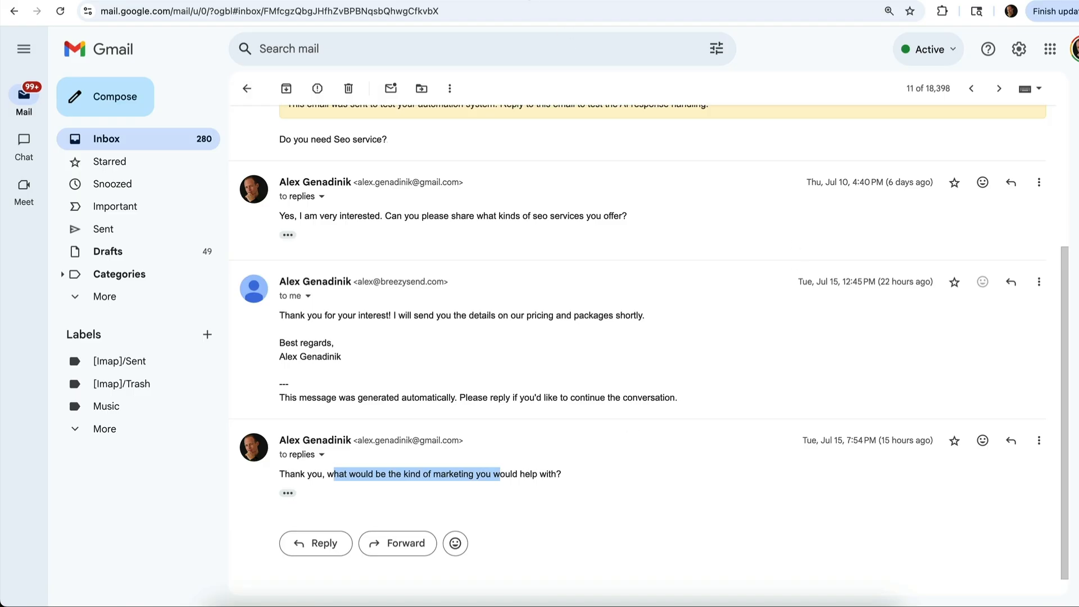
click(540, 6)
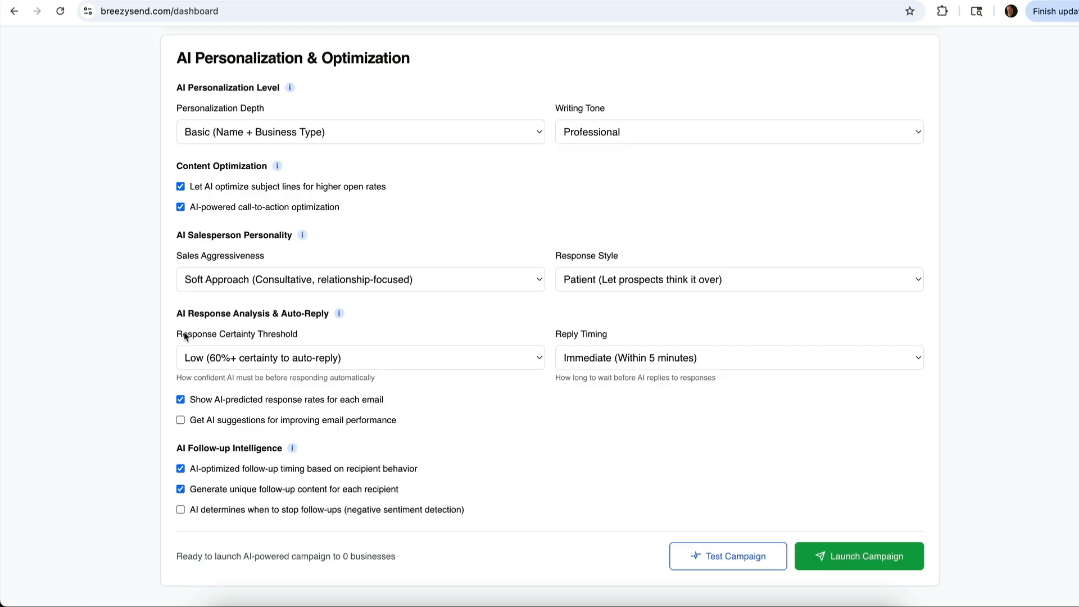
drag(178, 336, 302, 341)
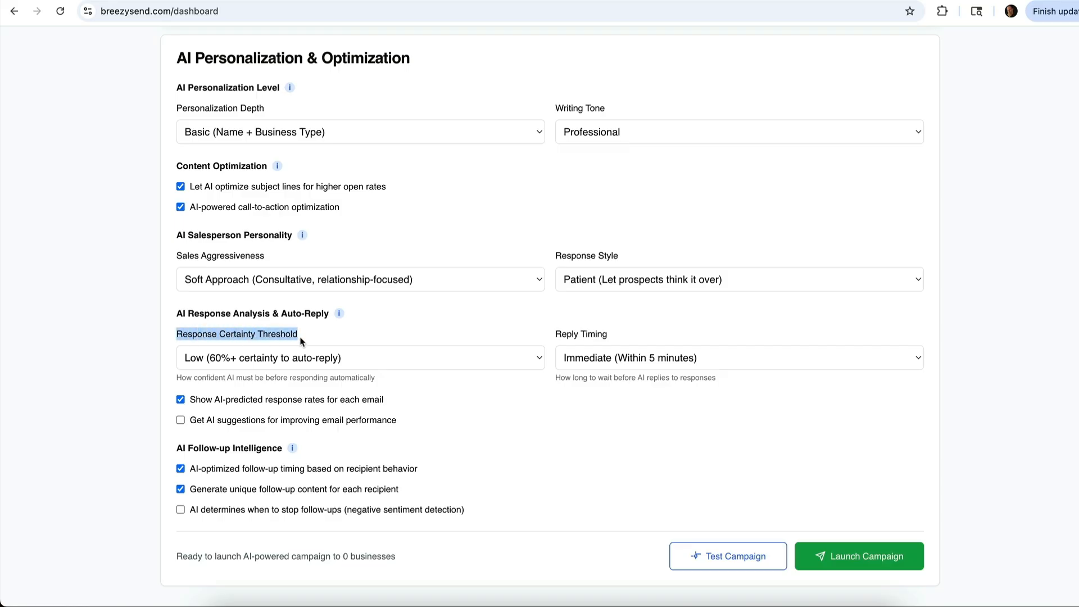
Review the Response Certainty Threshold options and keep Low (60%+ certainty to auto-reply) selected
click(439, 365)
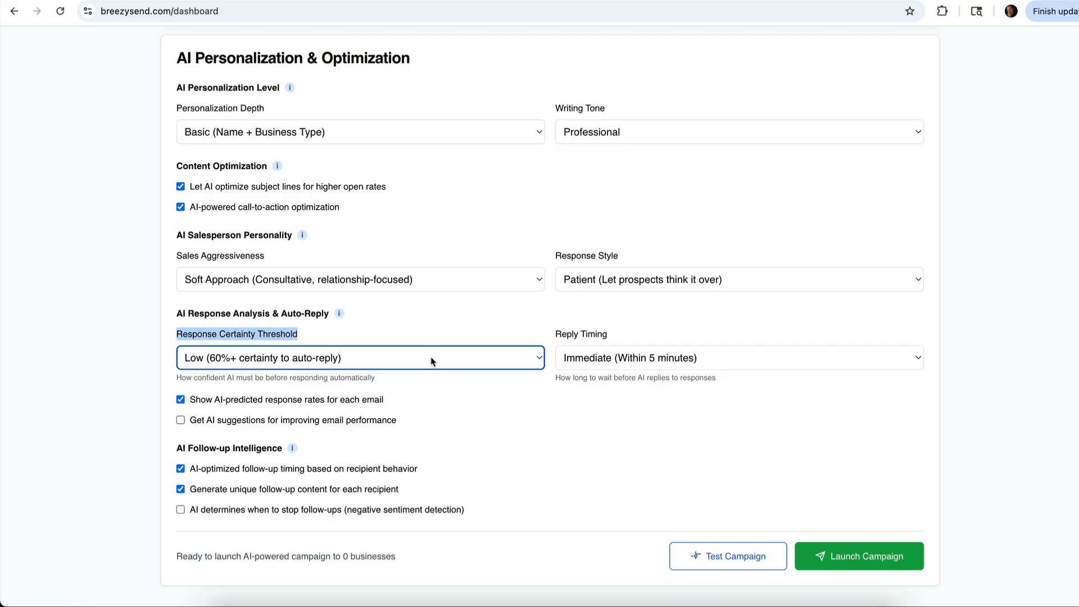
click(423, 360)
click(423, 357)
click(225, 337)
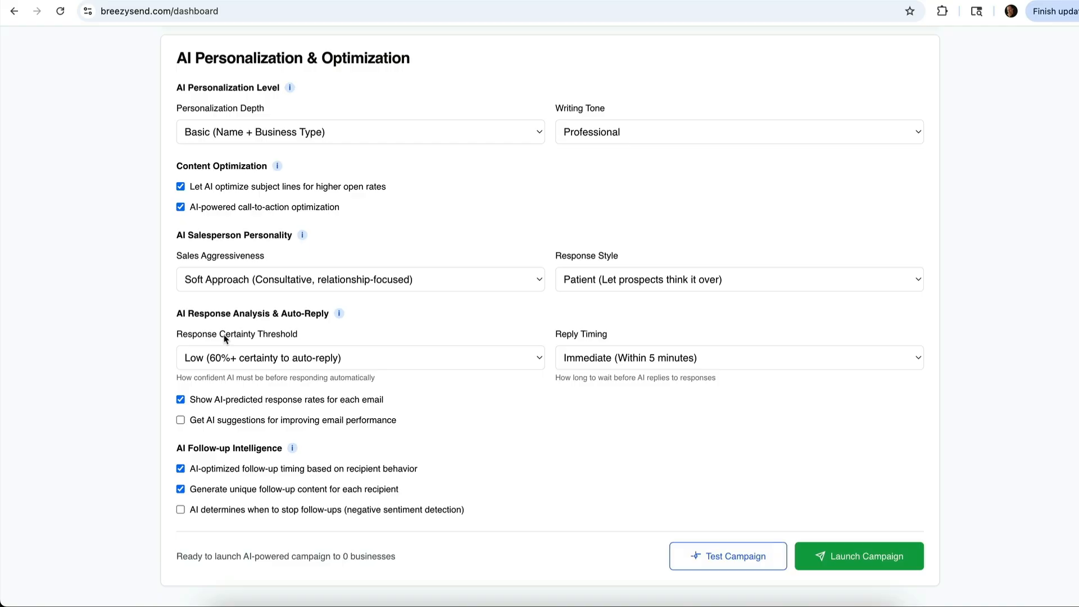
click(226, 356)
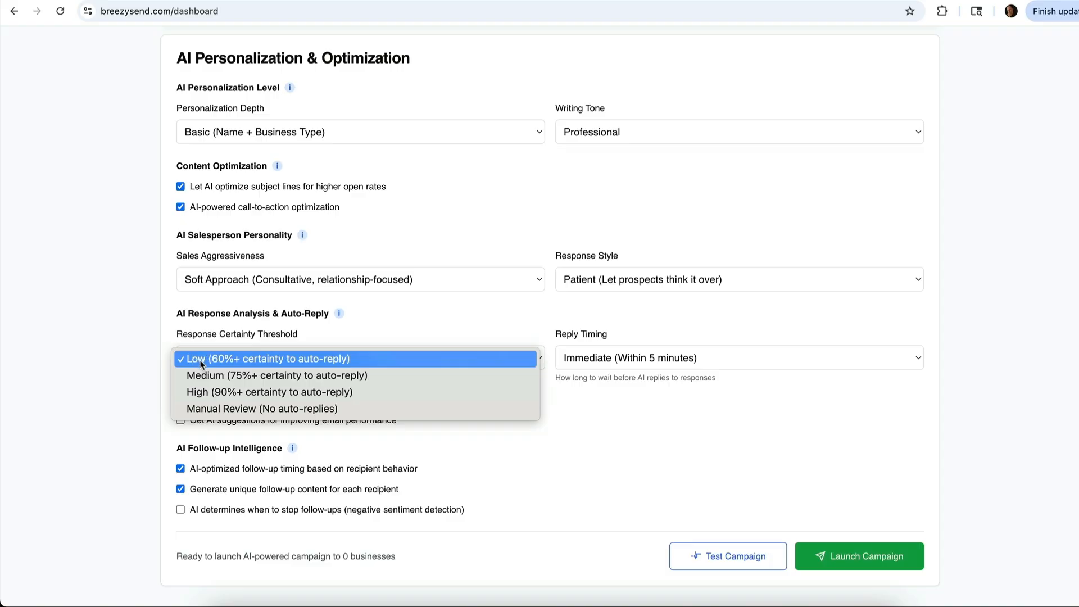
click(214, 359)
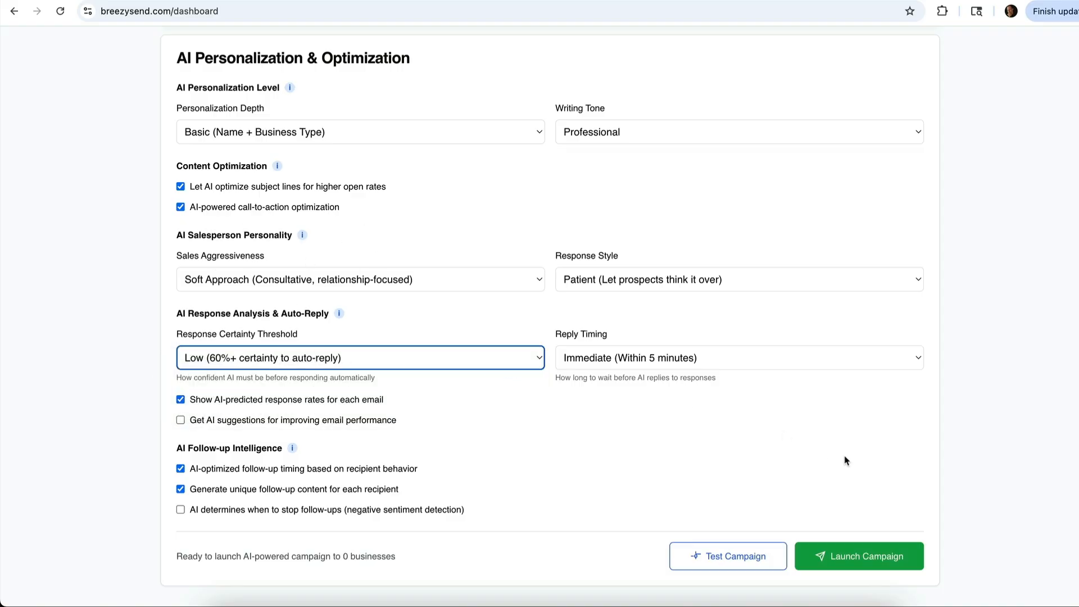
Examine the dashboard's email usage for the last 30 days, checking the emails sent against the plan's allowance
scroll(843, 460, up, 2)
scroll(843, 459, up, 20)
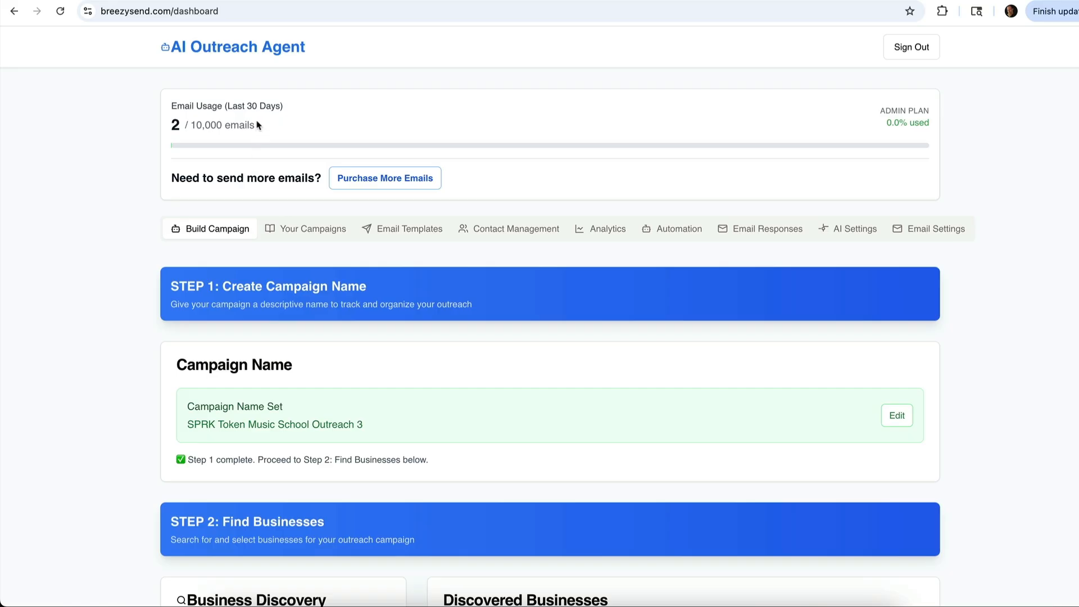
drag(257, 125, 191, 129)
drag(181, 126, 172, 124)
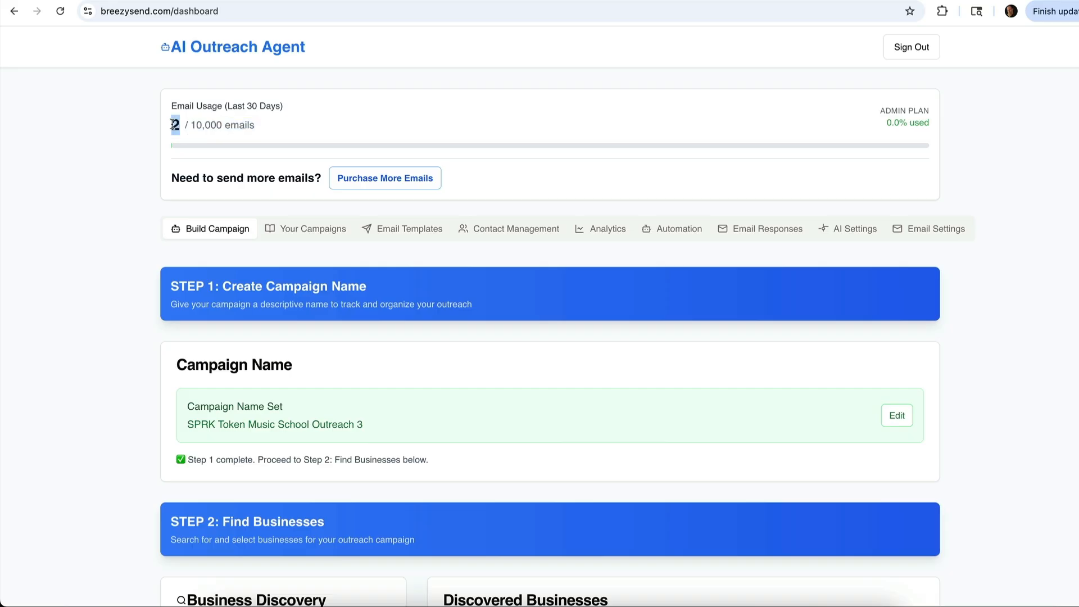